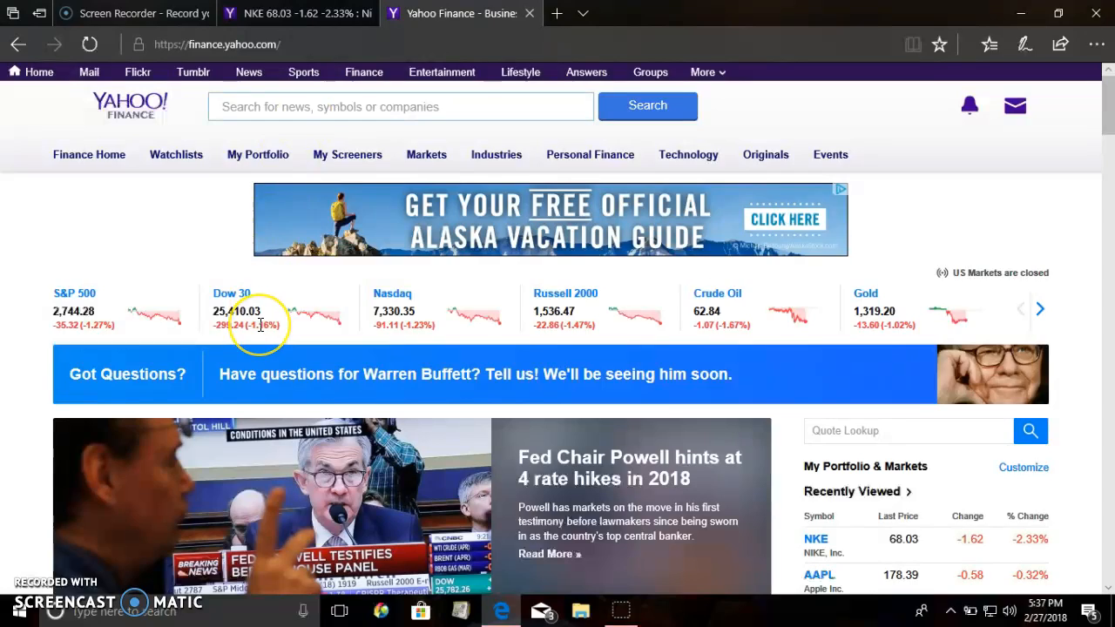
Search Yahoo Finance for Nike and open the quote page of the NYSE-listed NKE stock.
scroll(260, 324, down, 4)
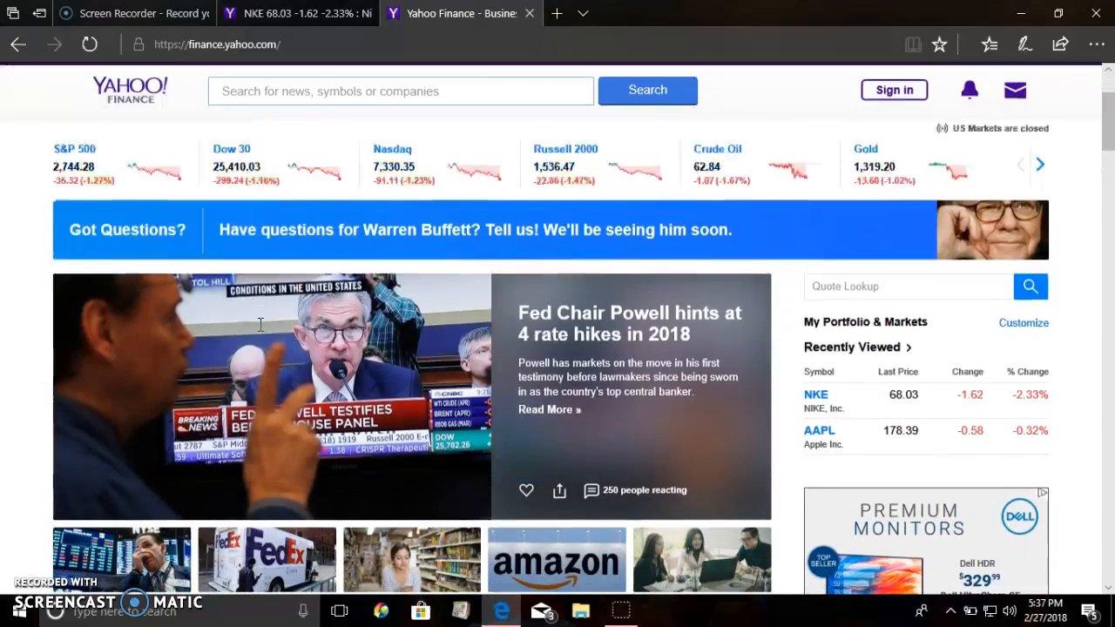
scroll(261, 287, up, 4)
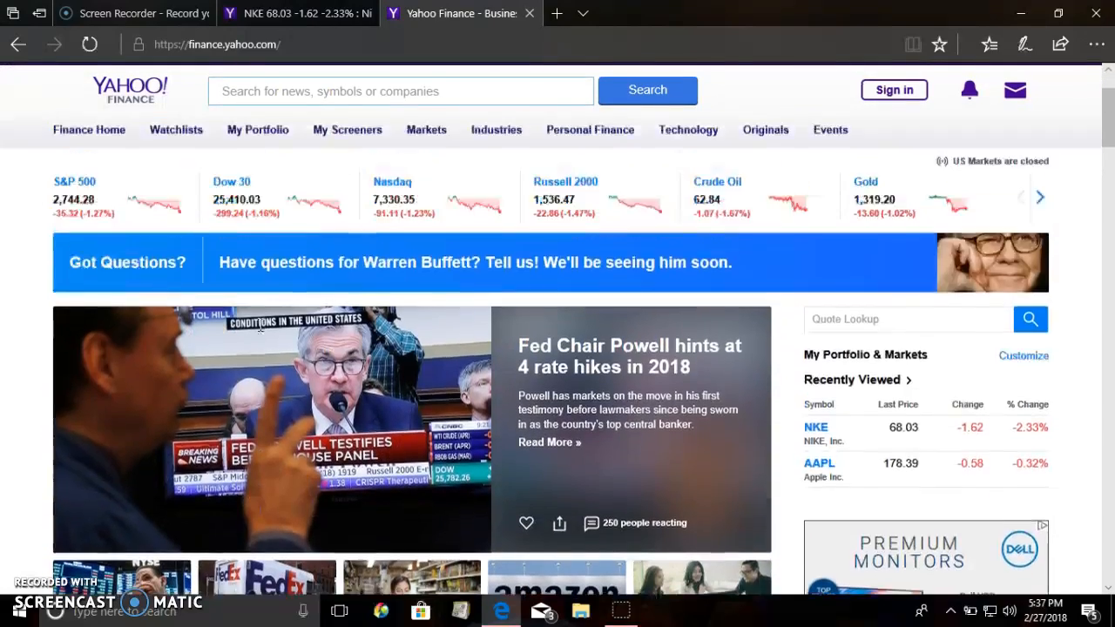
click(275, 137)
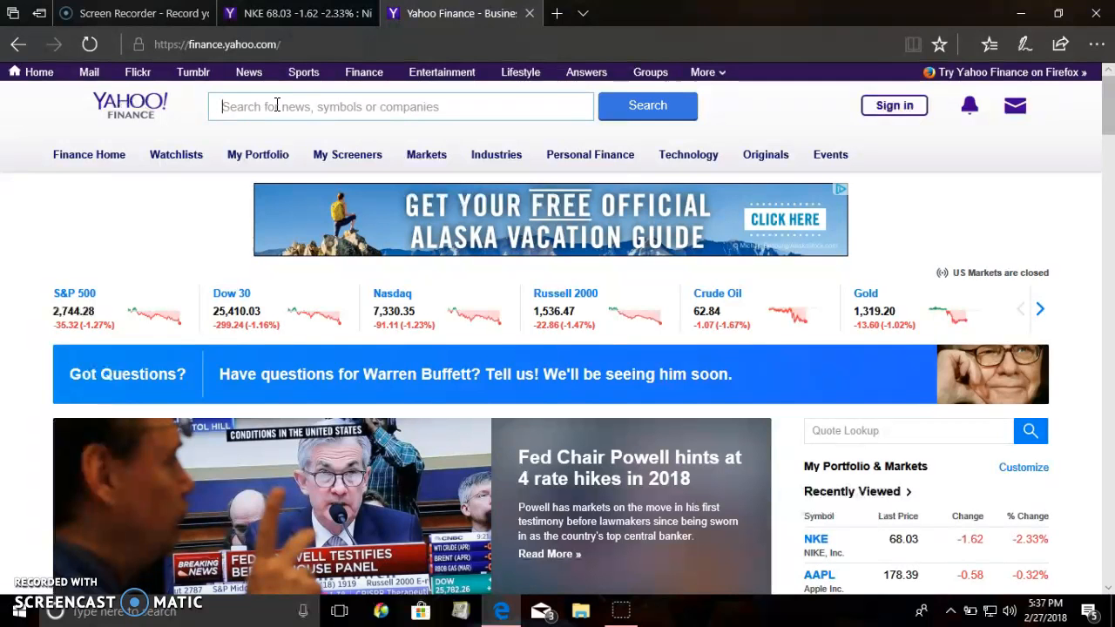
text(NI)
key(BackSpace)
key(BackSpace)
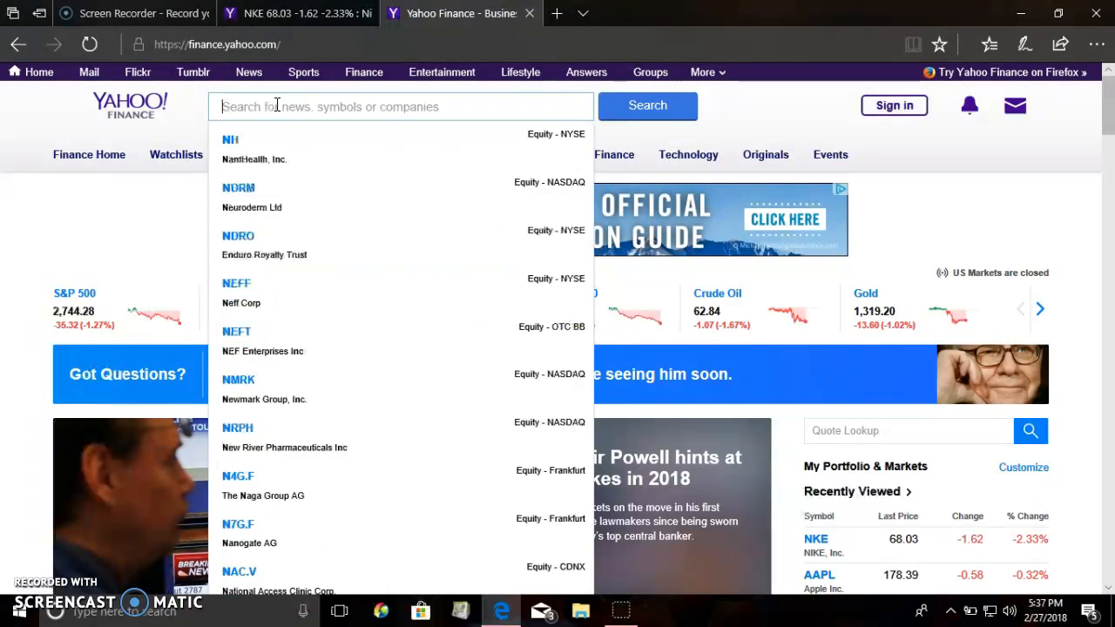
text(Nike)
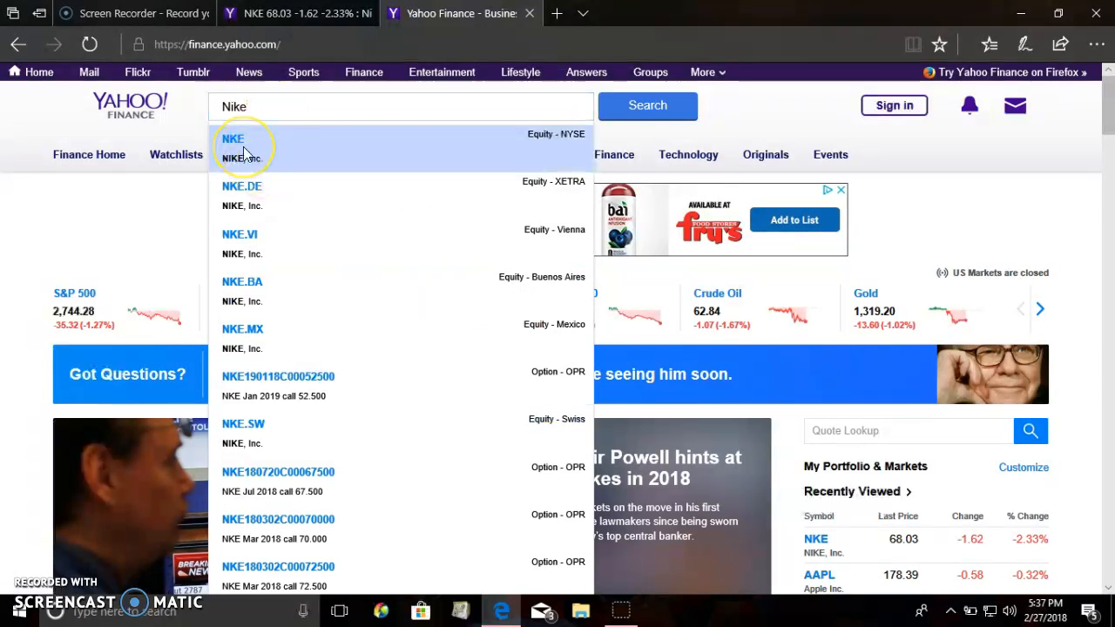
click(245, 153)
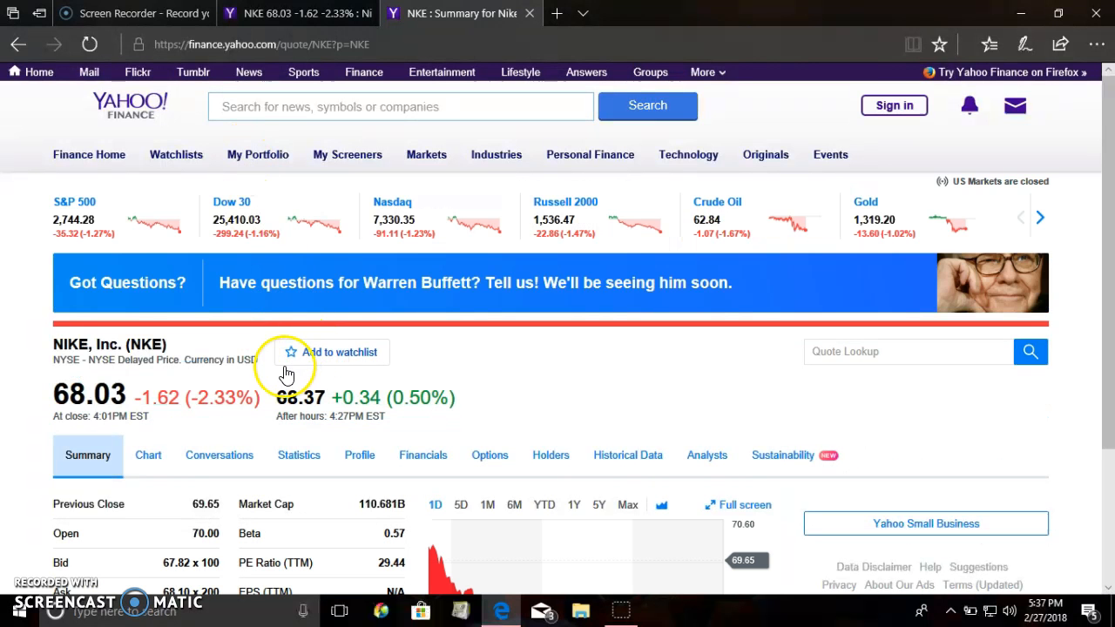
Open the historical data of the NKE stock and look through the daily prices.
scroll(274, 376, down, 3)
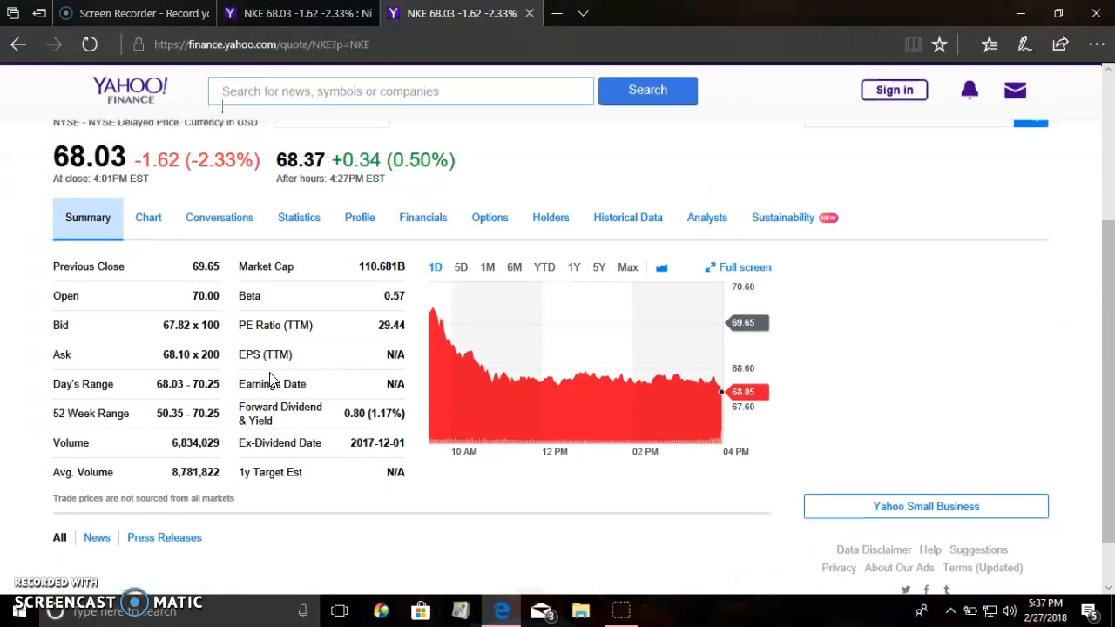
click(158, 227)
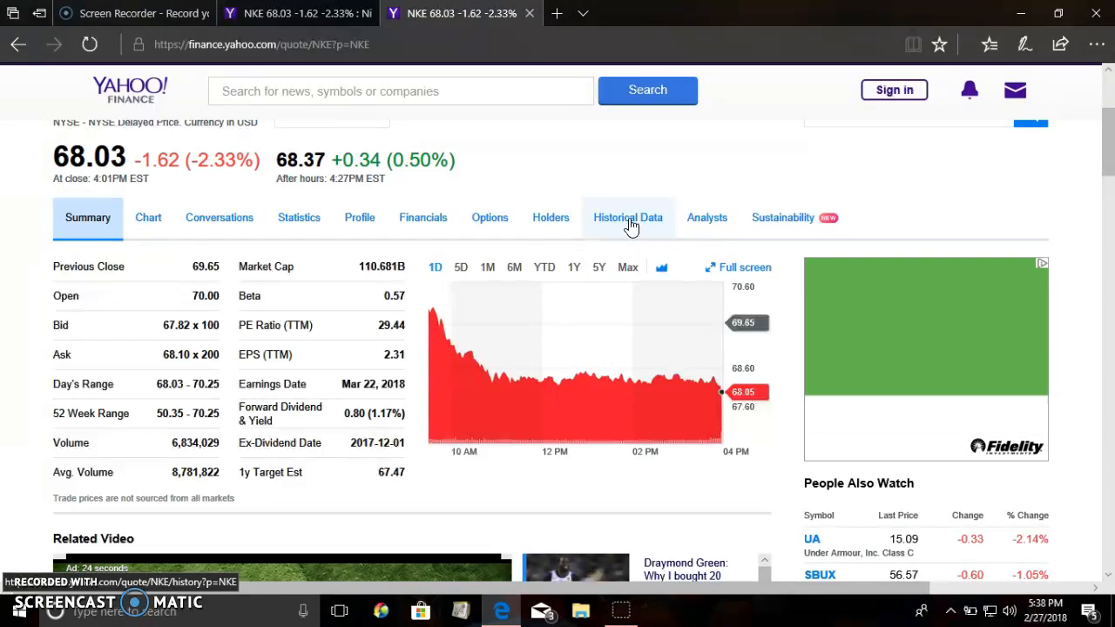
click(629, 219)
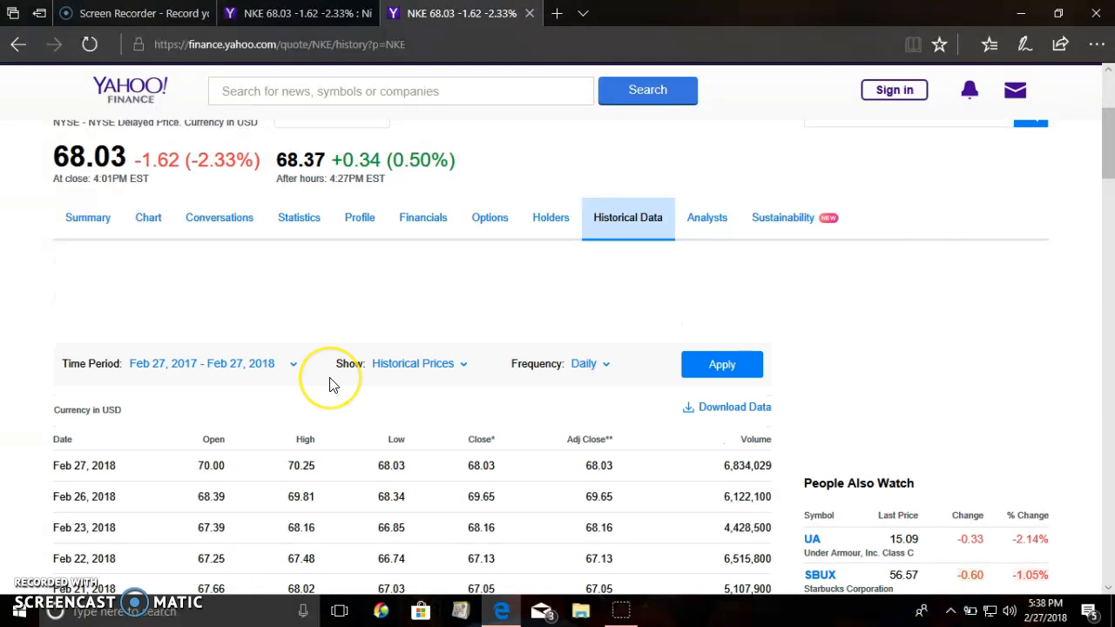
scroll(331, 385, down, 3)
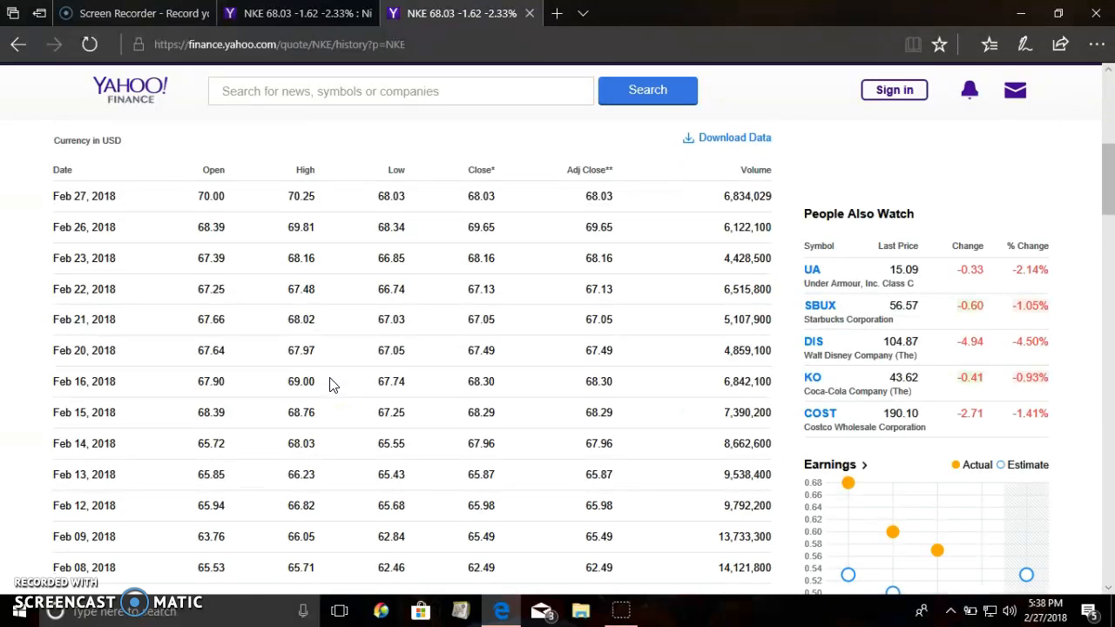
scroll(331, 385, up, 3)
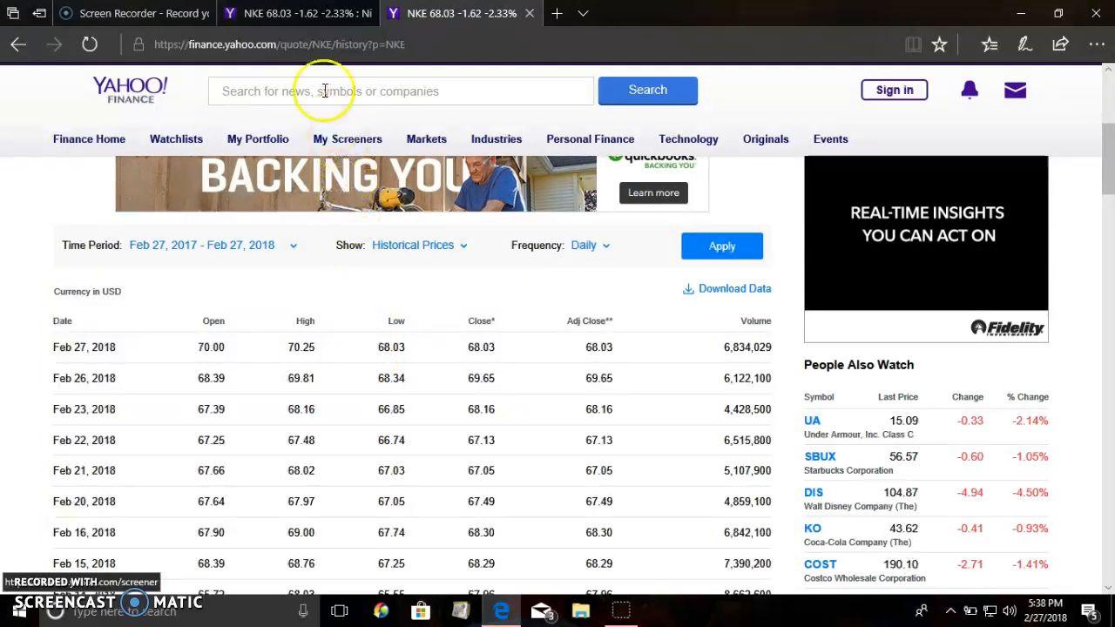
In the other open NKE page, confirm the time period 1/1/2013 to 2/27/2018 and apply it to the daily historical prices.
click(301, 14)
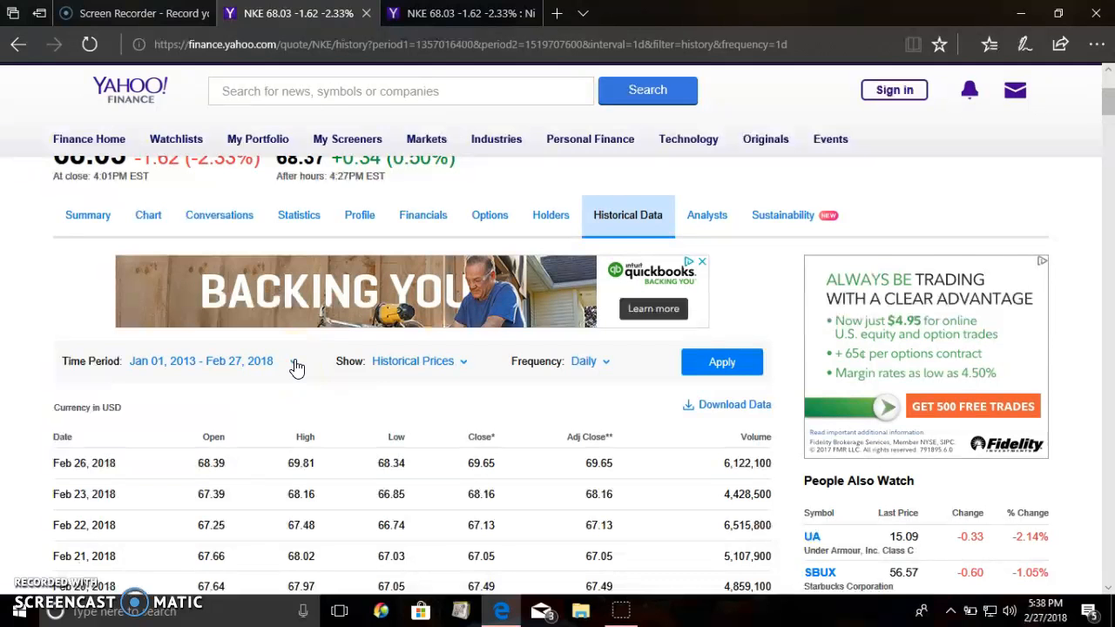
click(296, 367)
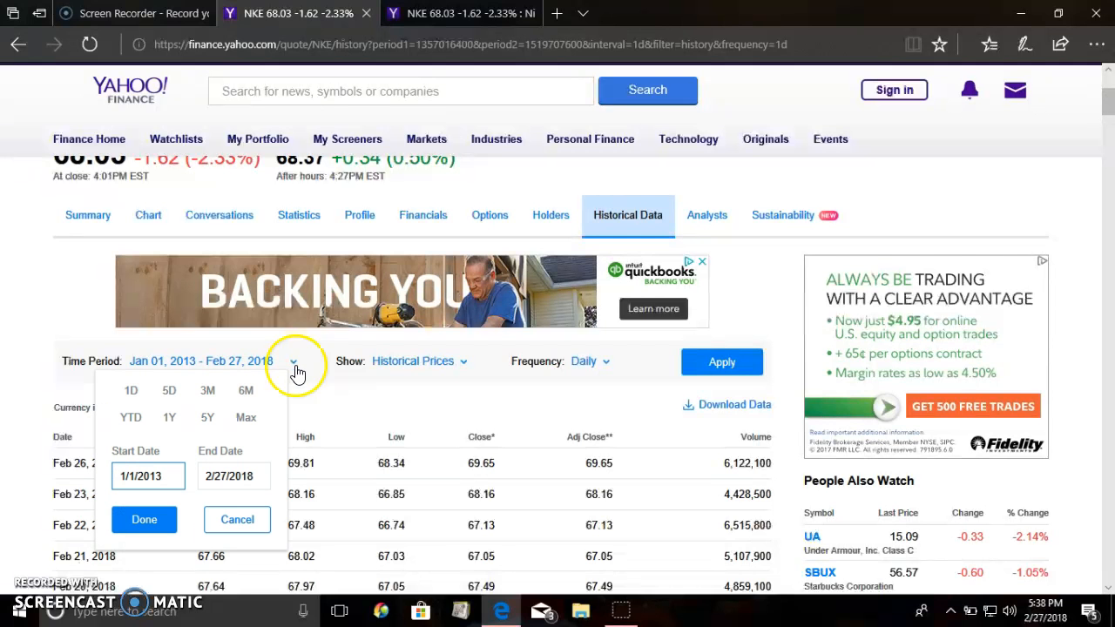
scroll(305, 414, down, 1)
click(164, 387)
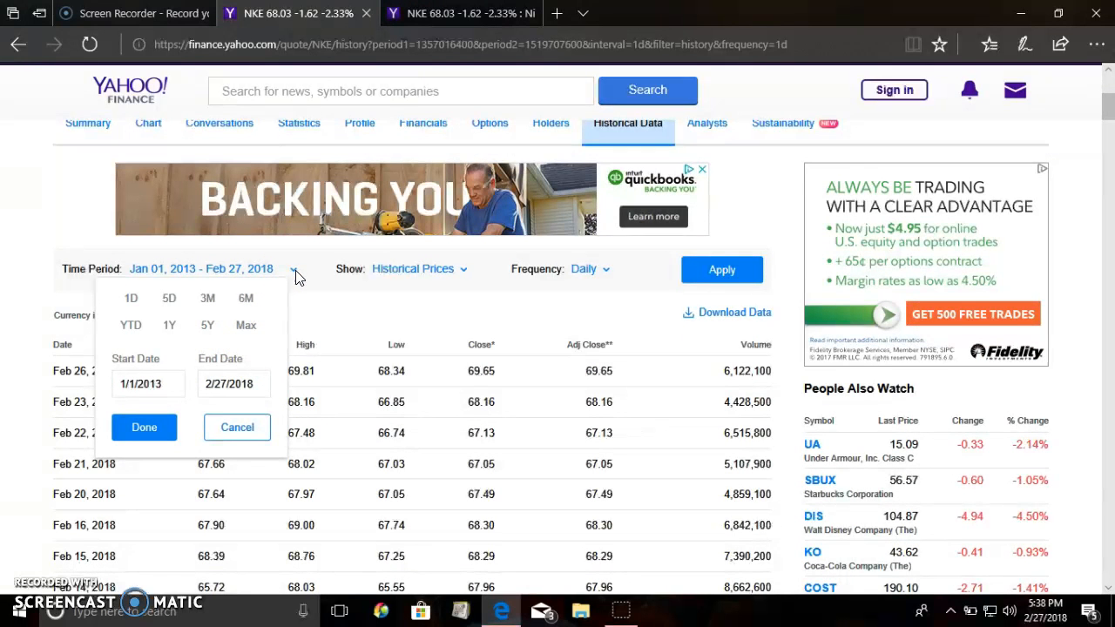
click(467, 271)
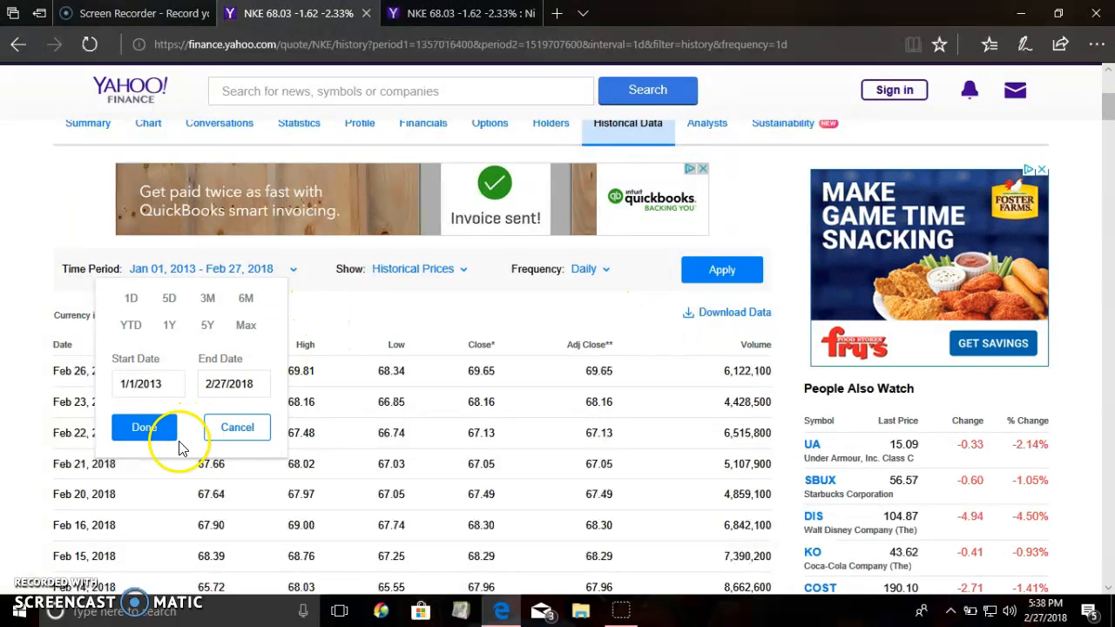
click(140, 428)
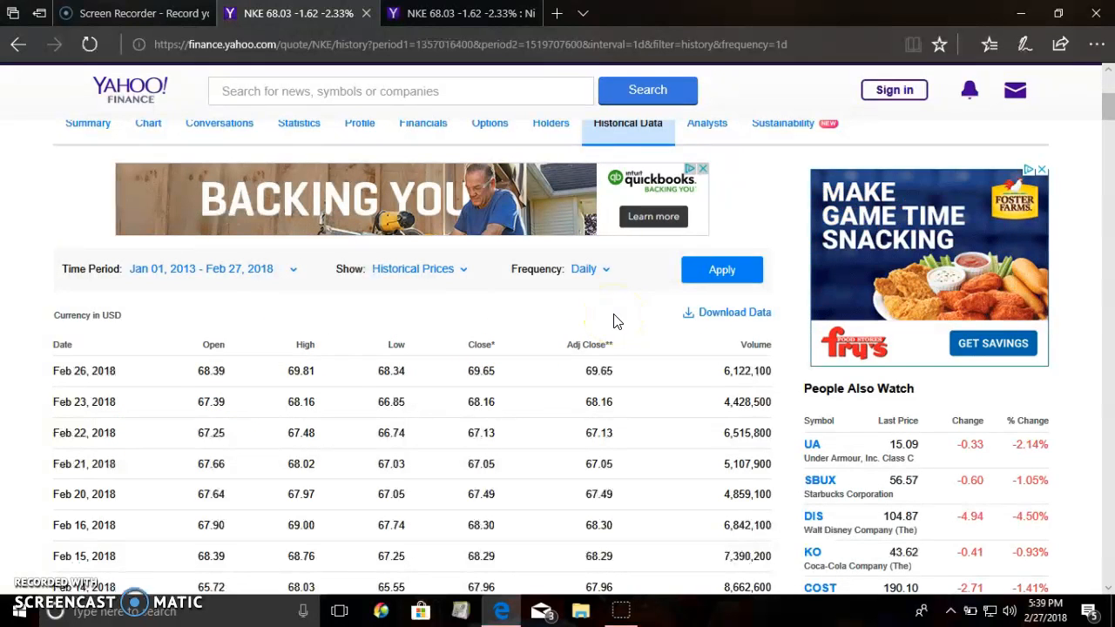
click(707, 275)
click(716, 272)
Try to download the price data as NKE.csv to the desktop, declining to replace the existing file.
click(712, 313)
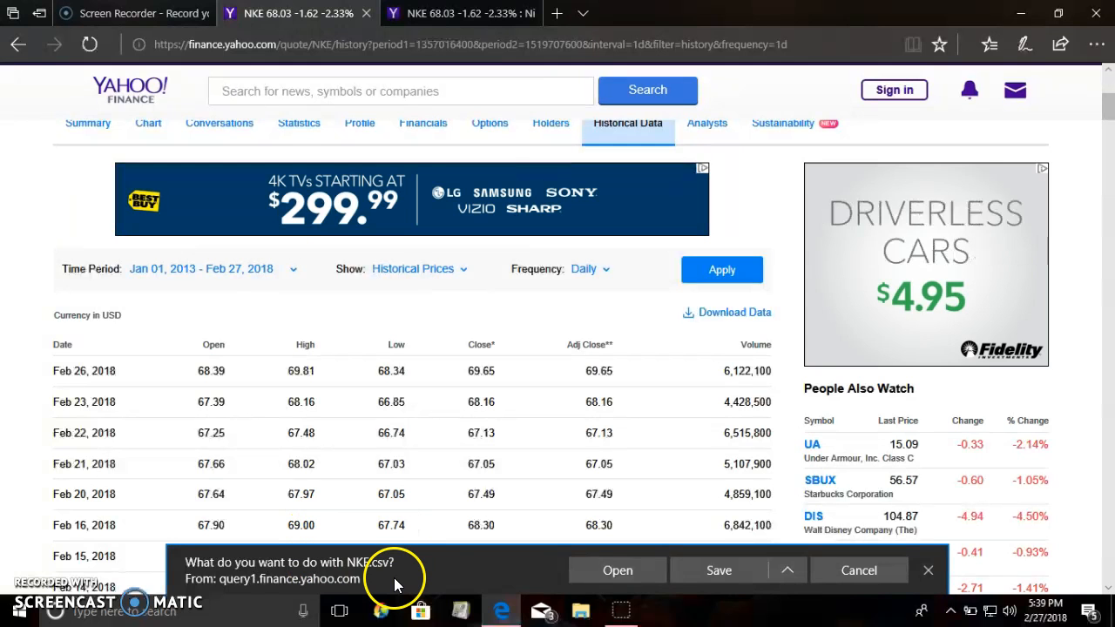
click(771, 570)
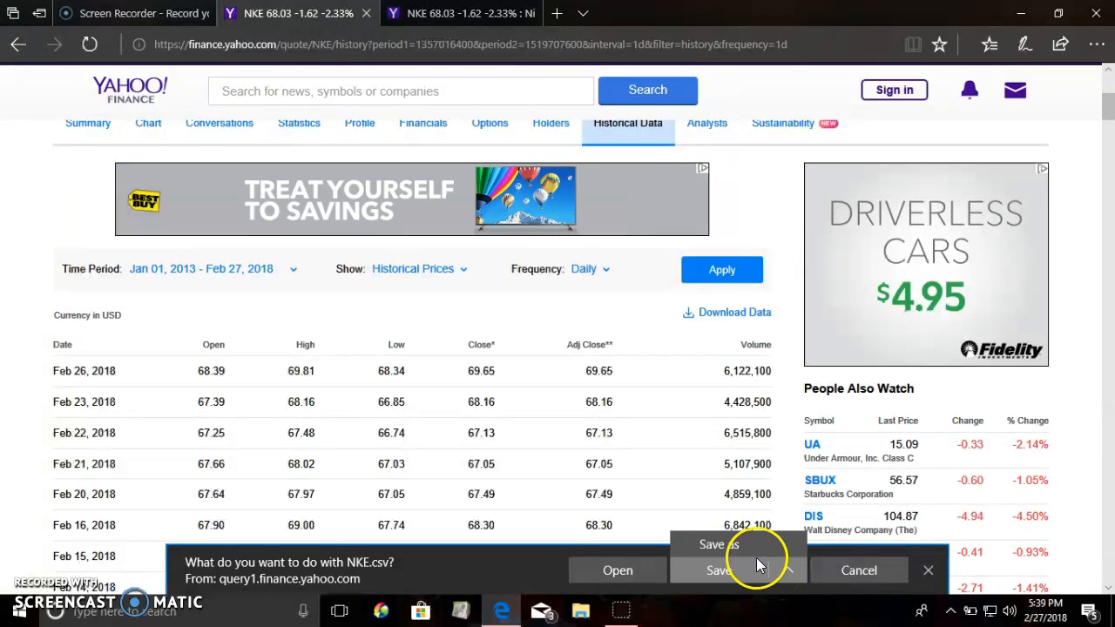
click(738, 541)
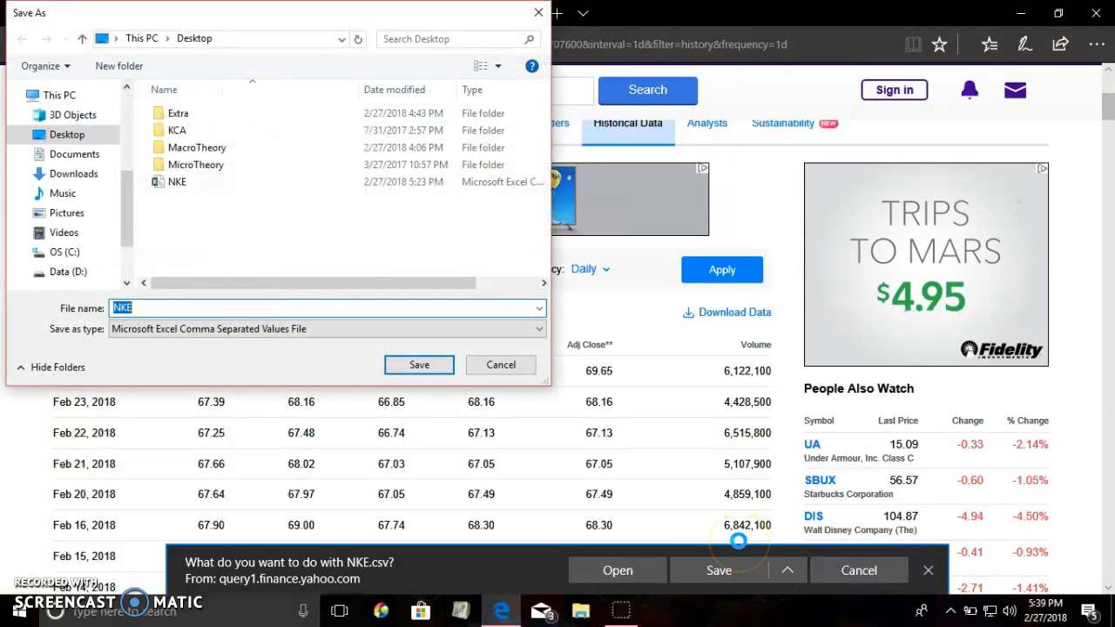
drag(124, 223, 124, 138)
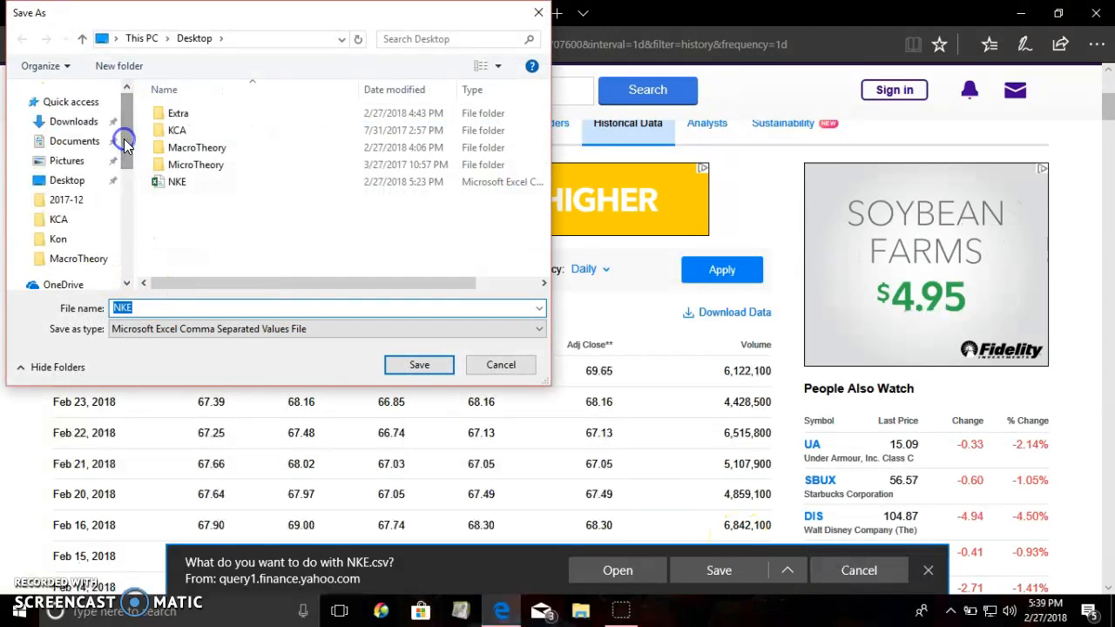
click(57, 184)
click(419, 365)
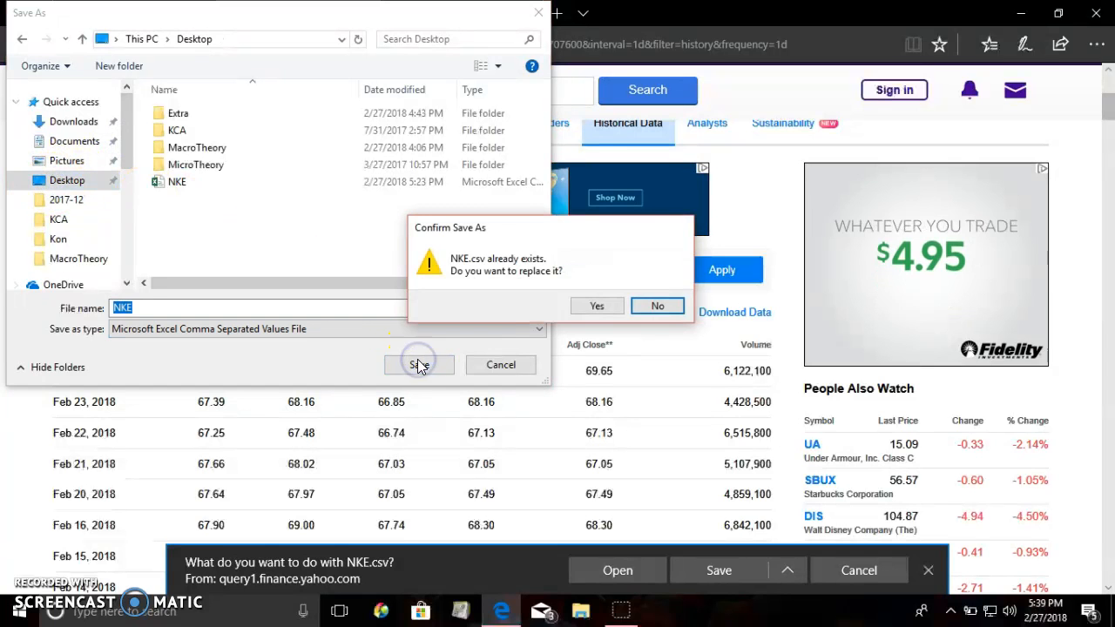
click(647, 306)
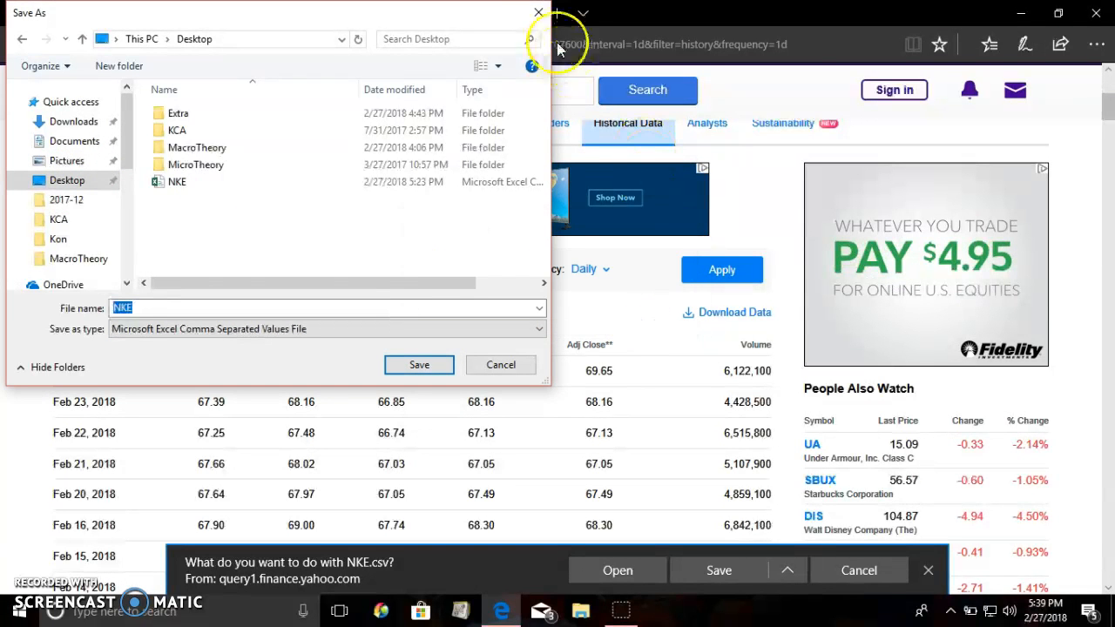
click(539, 13)
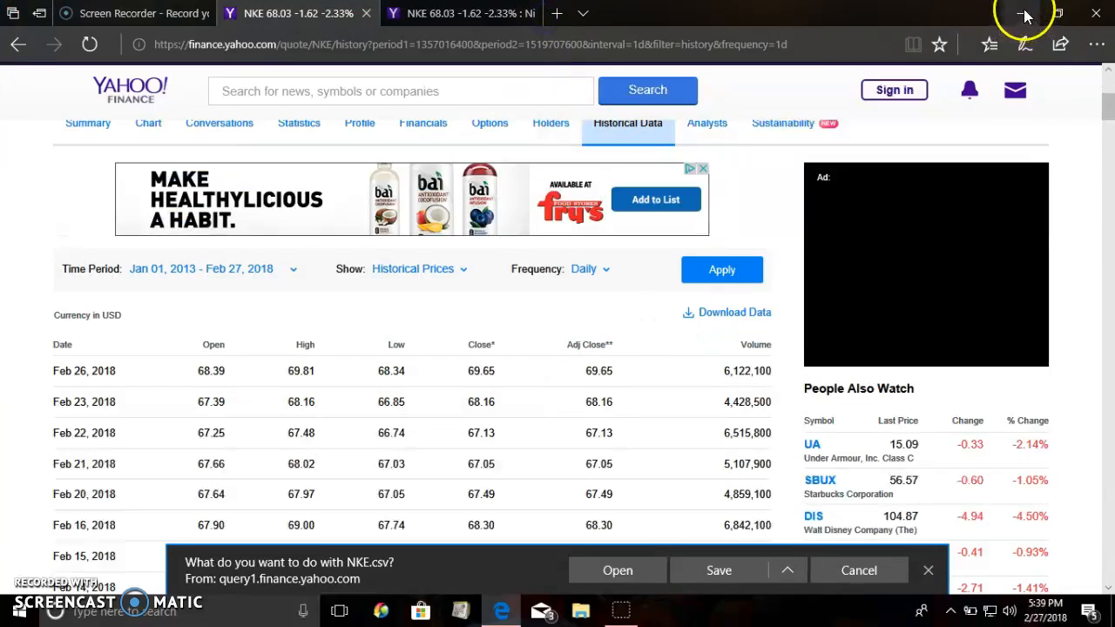
Minimize the browser, switch to Excel 2016 and create a blank workbook.
click(1023, 14)
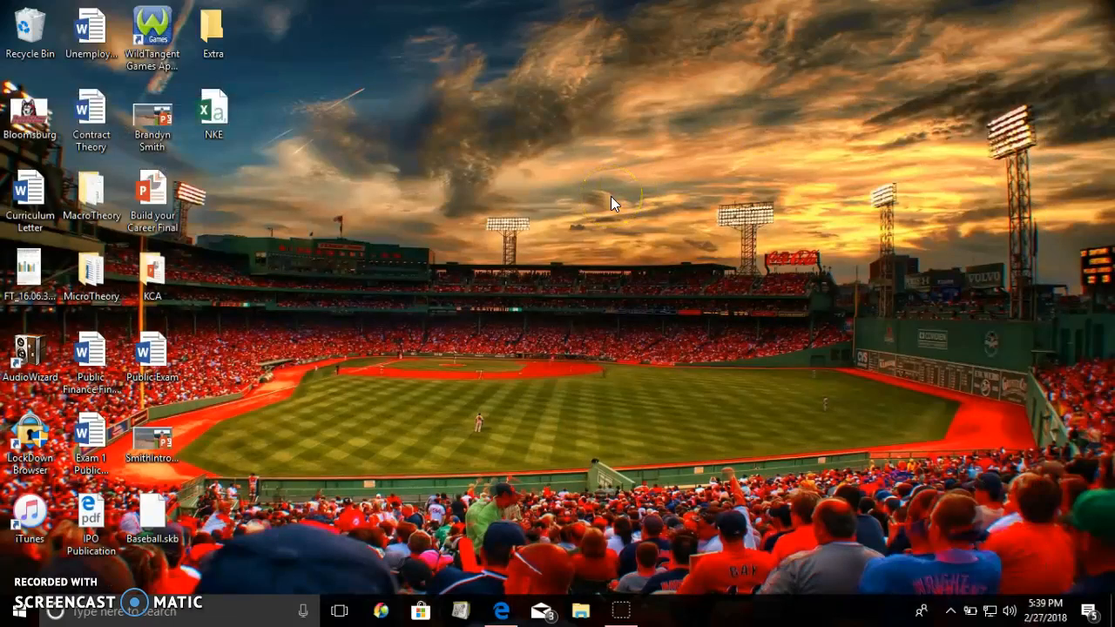
key(super)
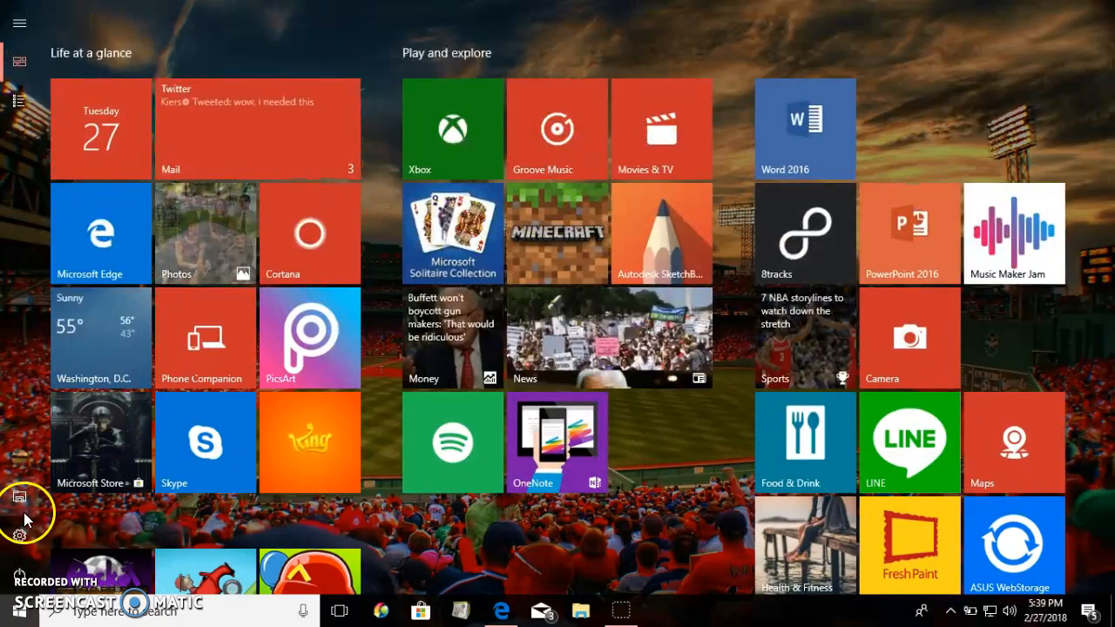
click(19, 101)
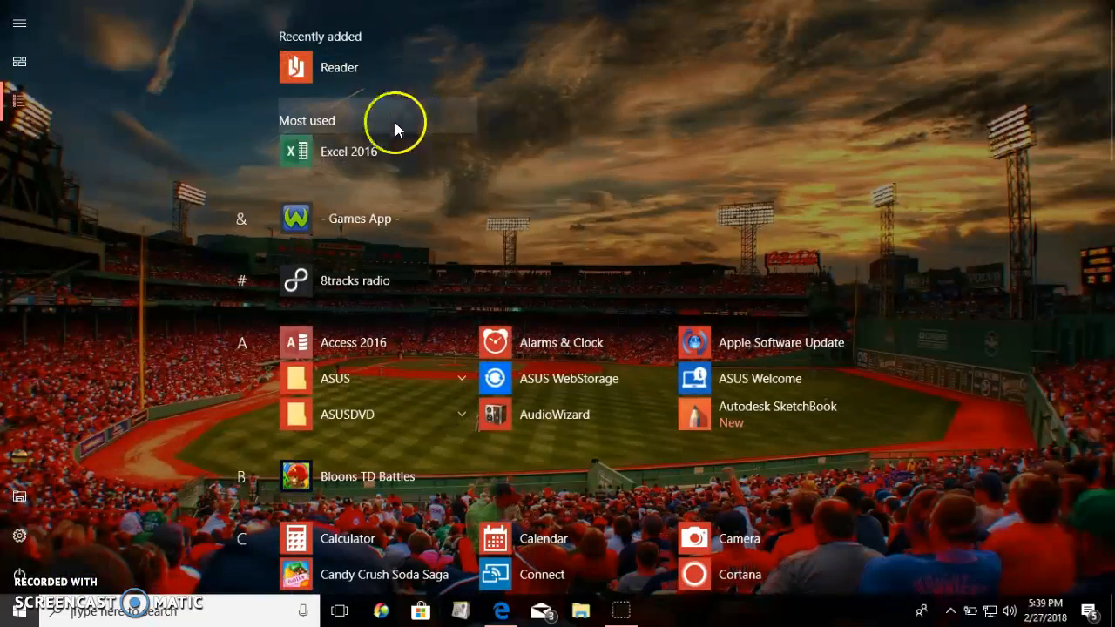
click(357, 156)
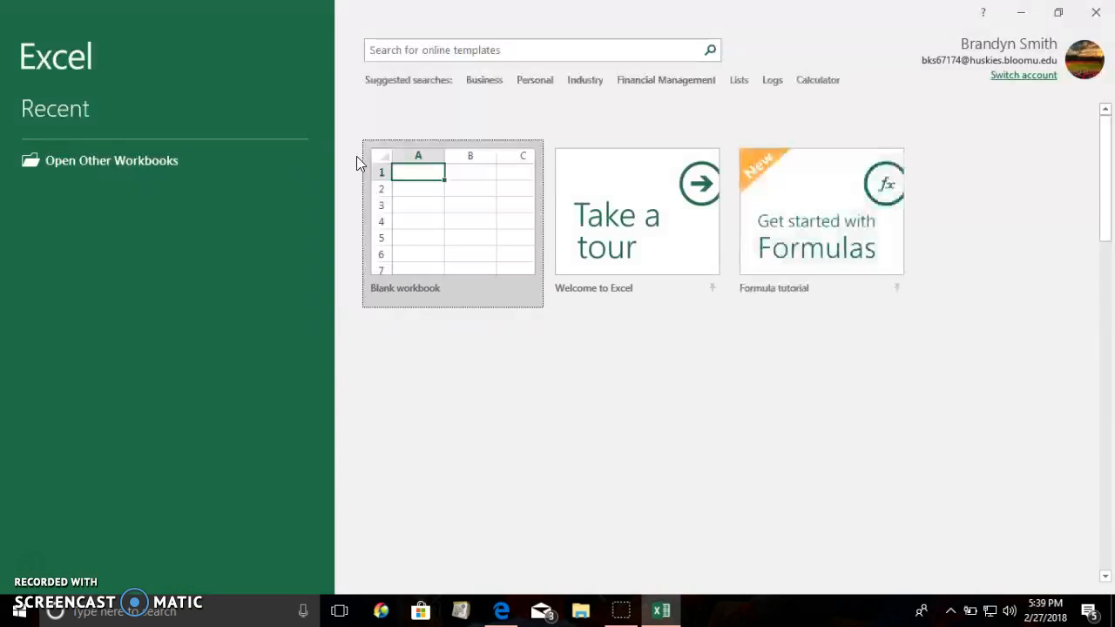
click(411, 162)
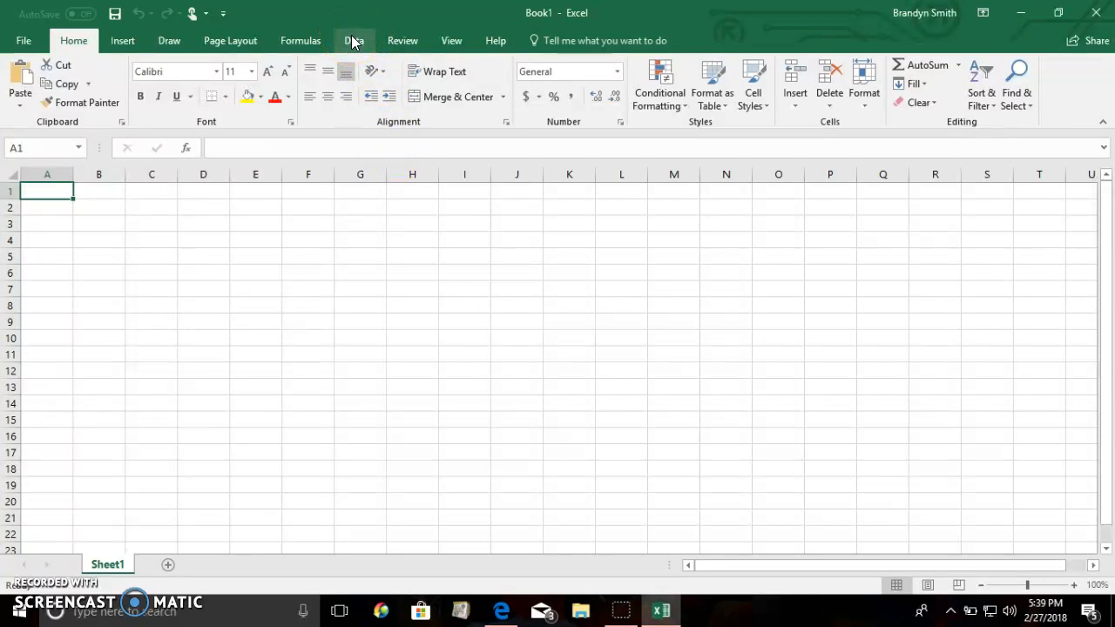
Import the NKE CSV file from the desktop as text/CSV data to open its import preview.
click(353, 42)
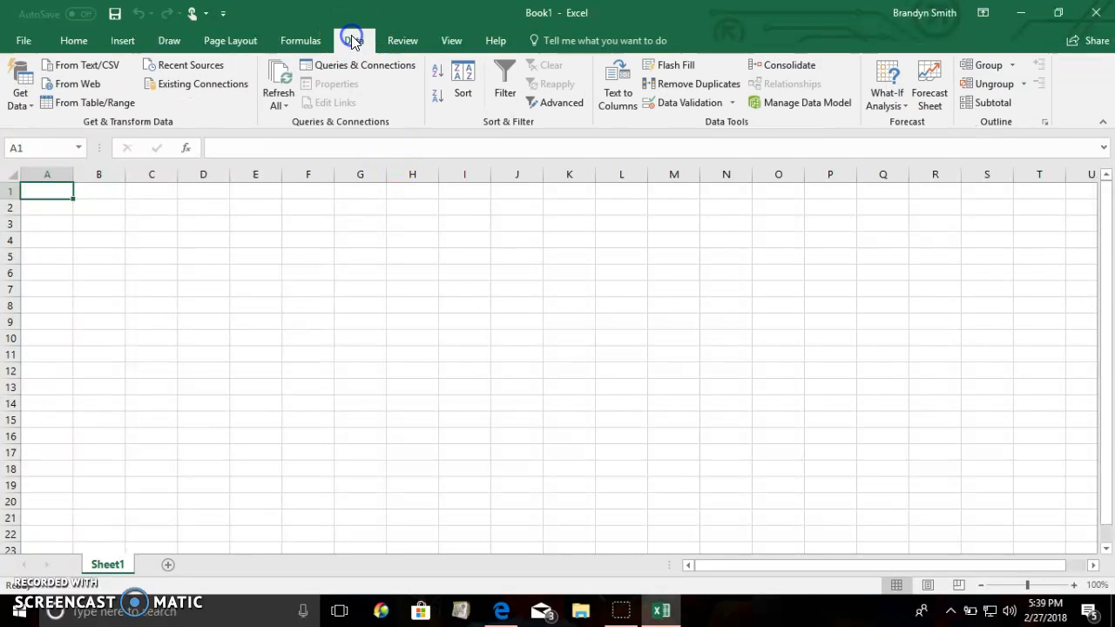
click(19, 101)
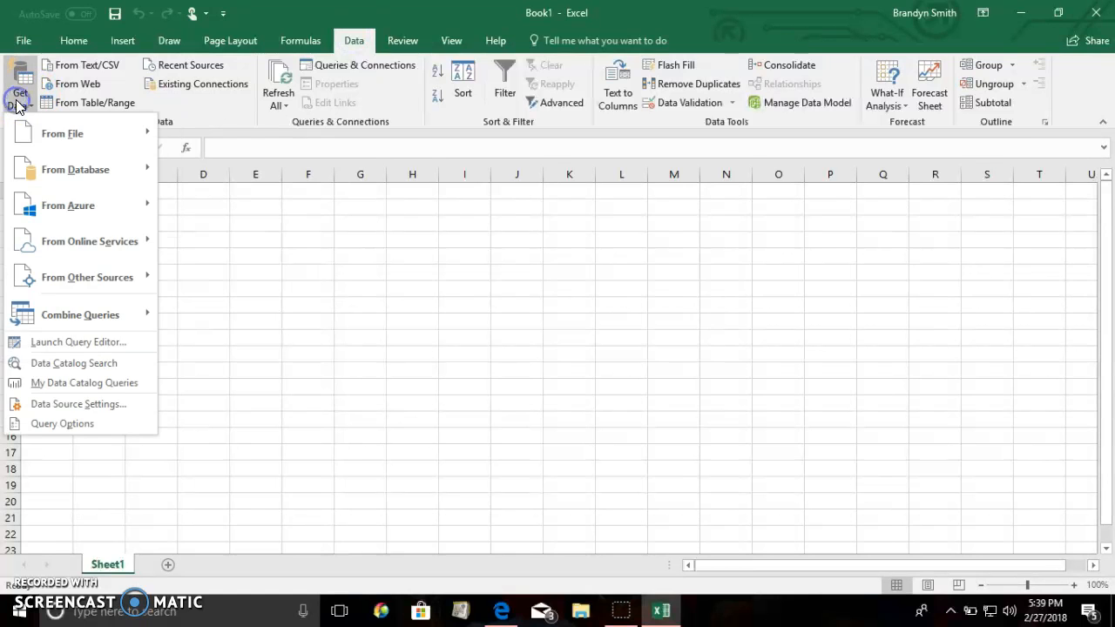
mouse_move(55, 131)
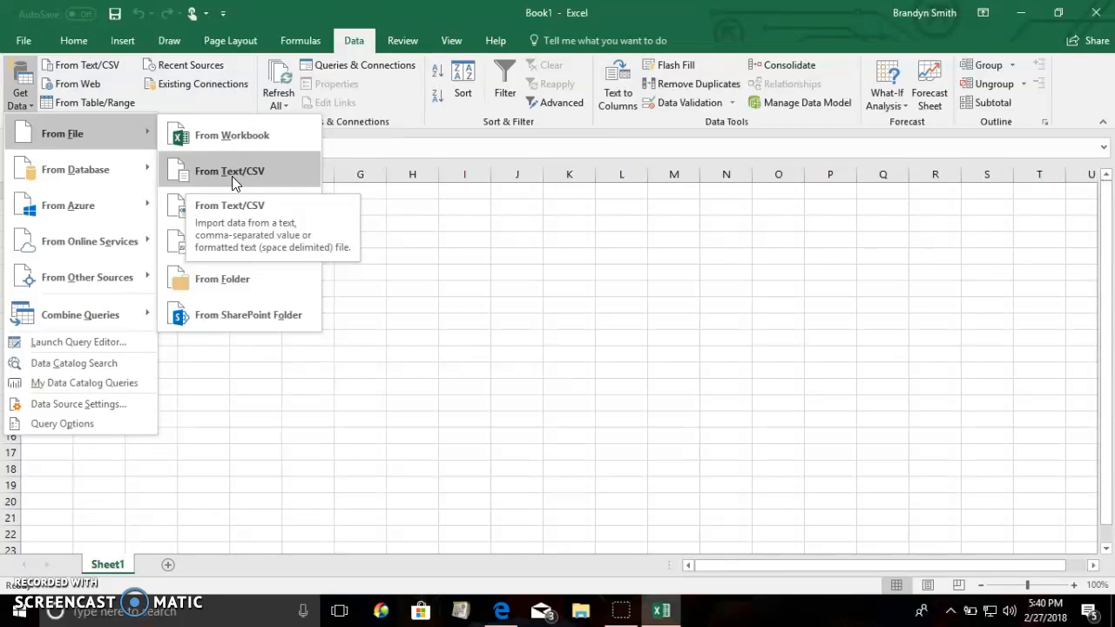
click(233, 179)
click(227, 177)
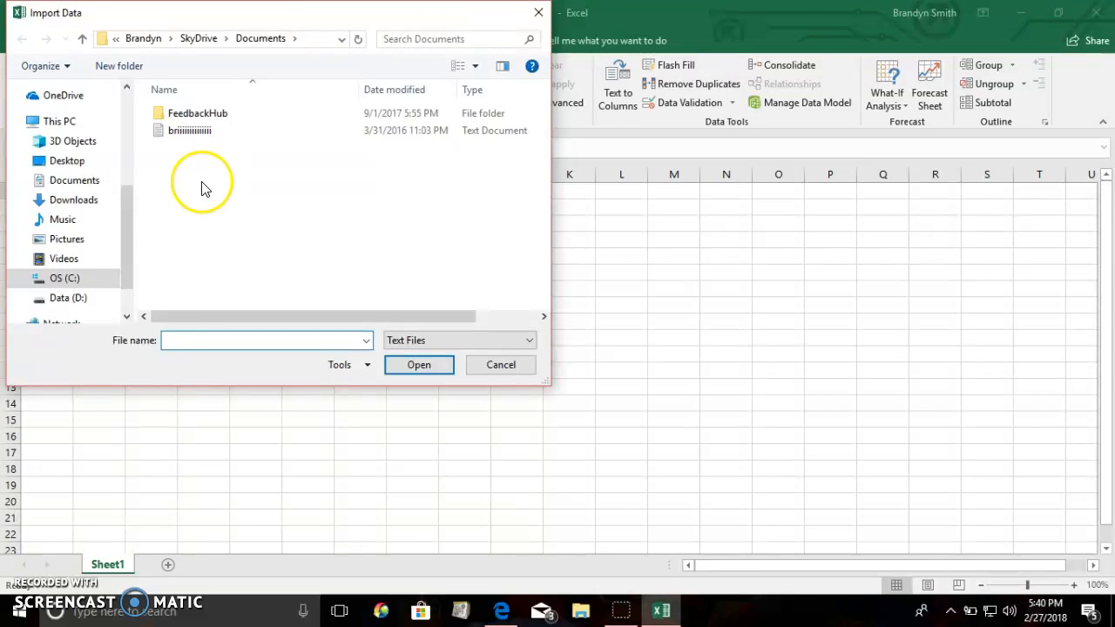
drag(125, 206, 128, 63)
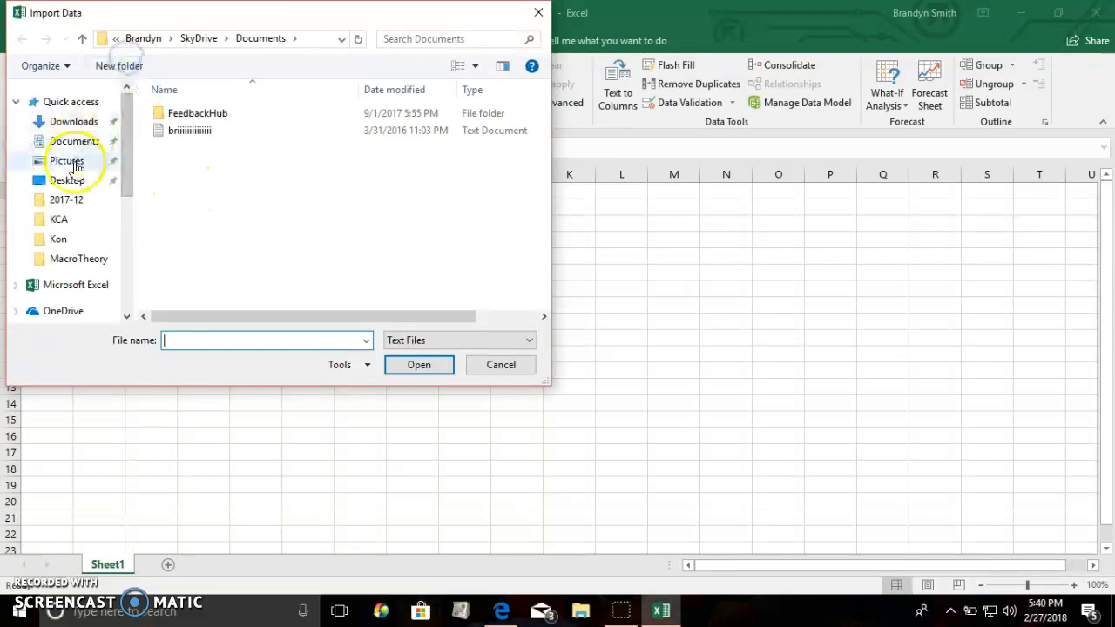
click(68, 181)
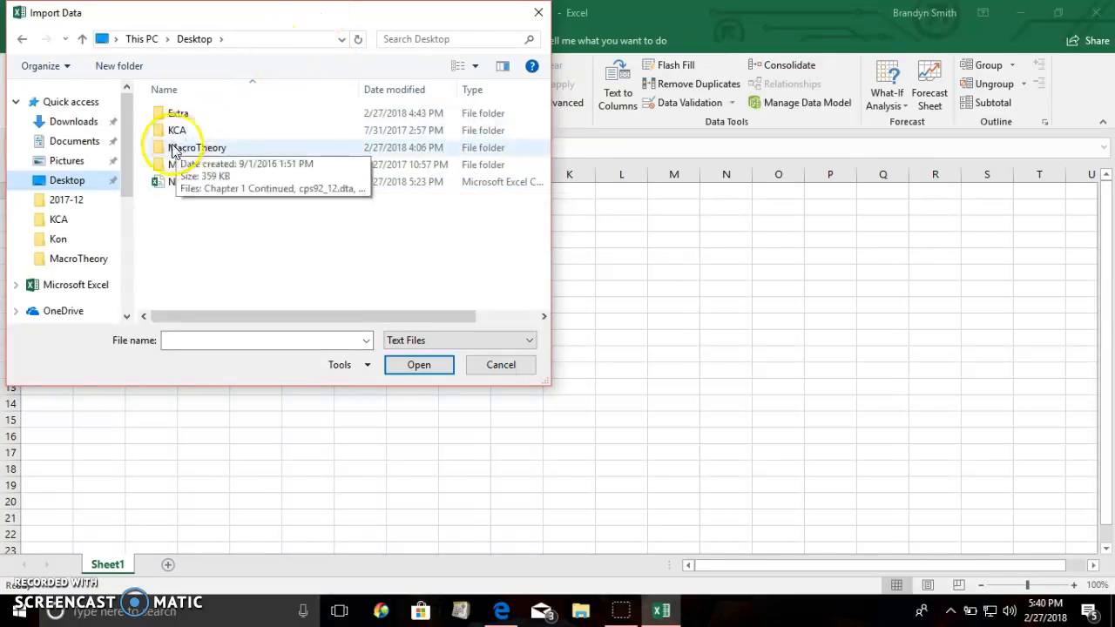
click(177, 182)
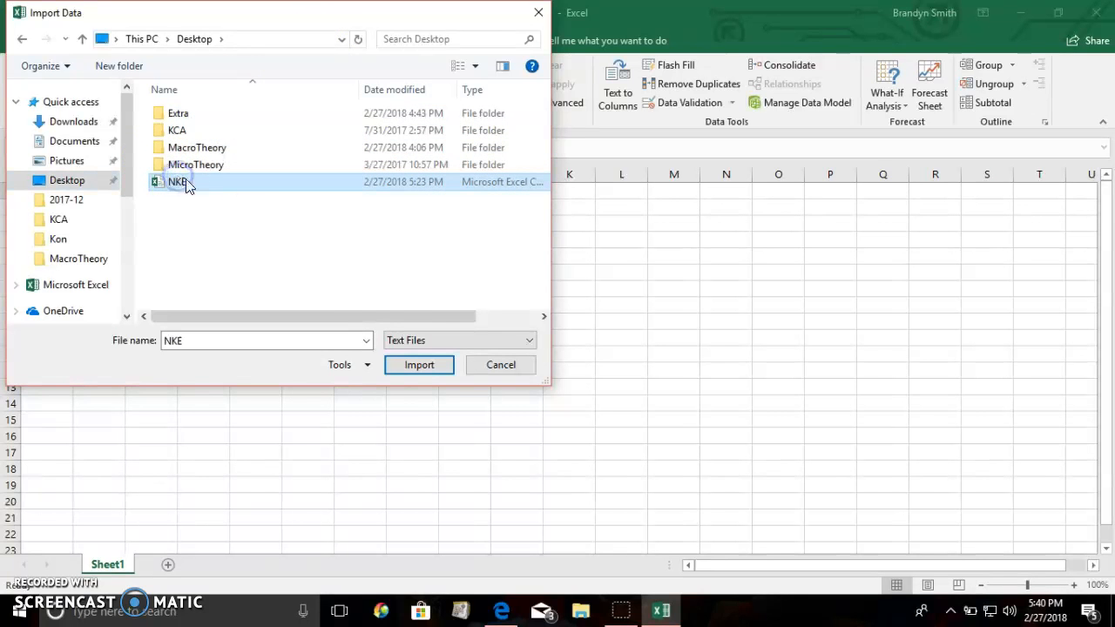
click(419, 366)
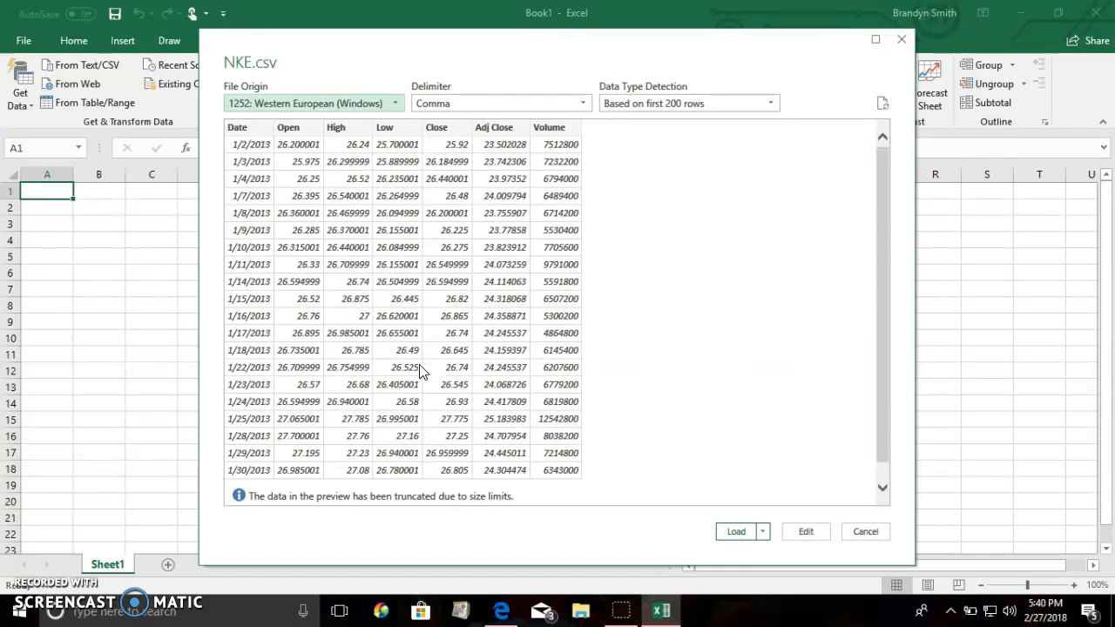
Preview the NKE.csv data with the Tab delimiter and set the delimiter back to Comma.
click(583, 104)
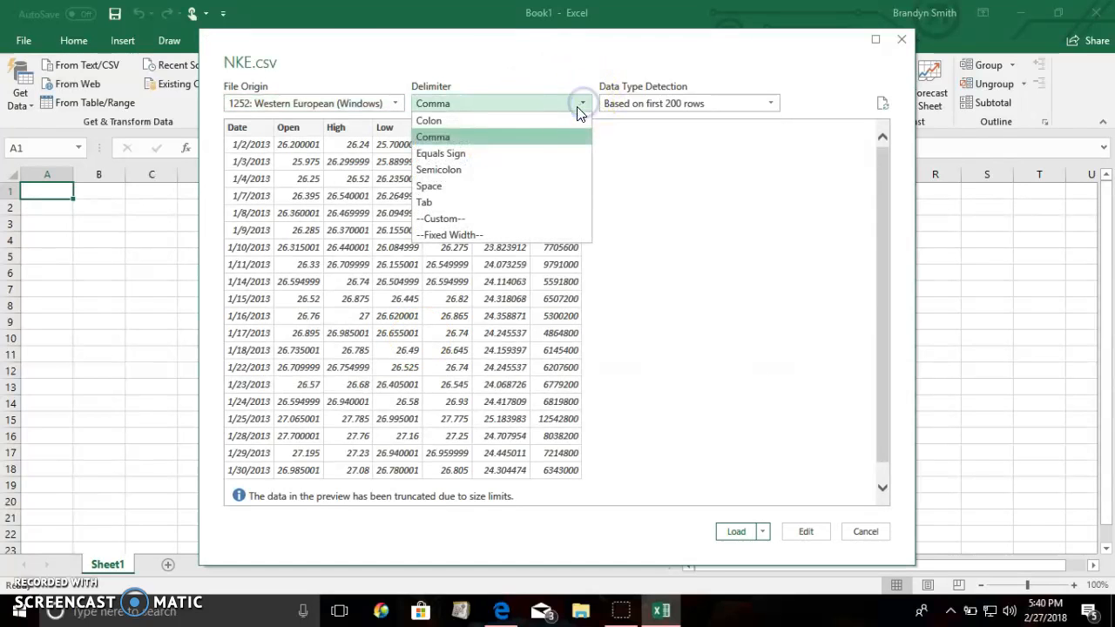
click(460, 204)
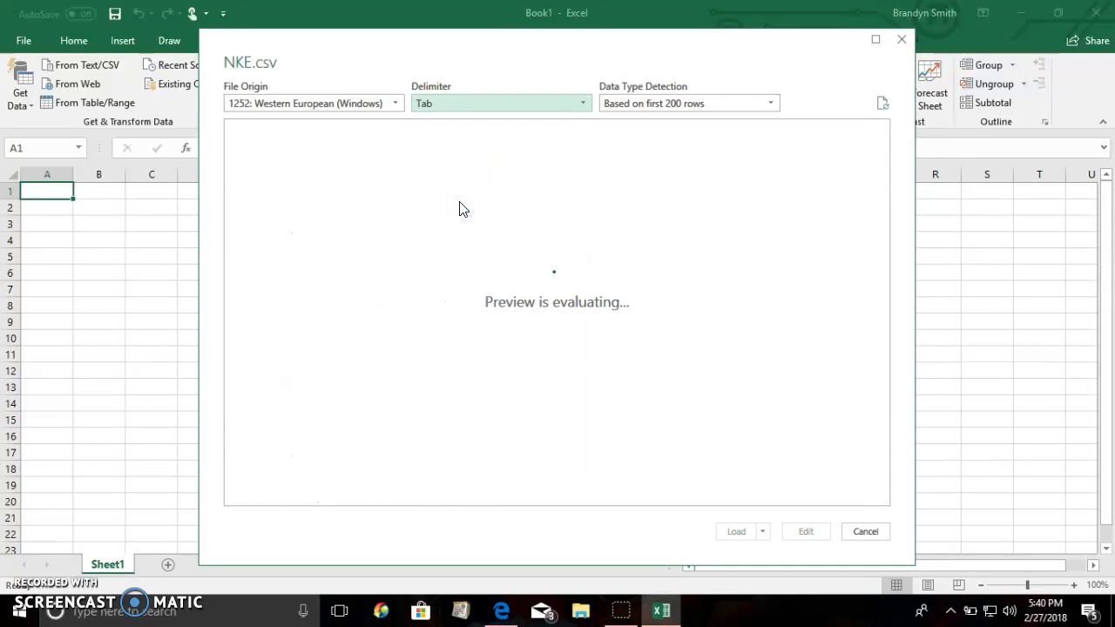
scroll(458, 207, down, 3)
scroll(458, 207, up, 3)
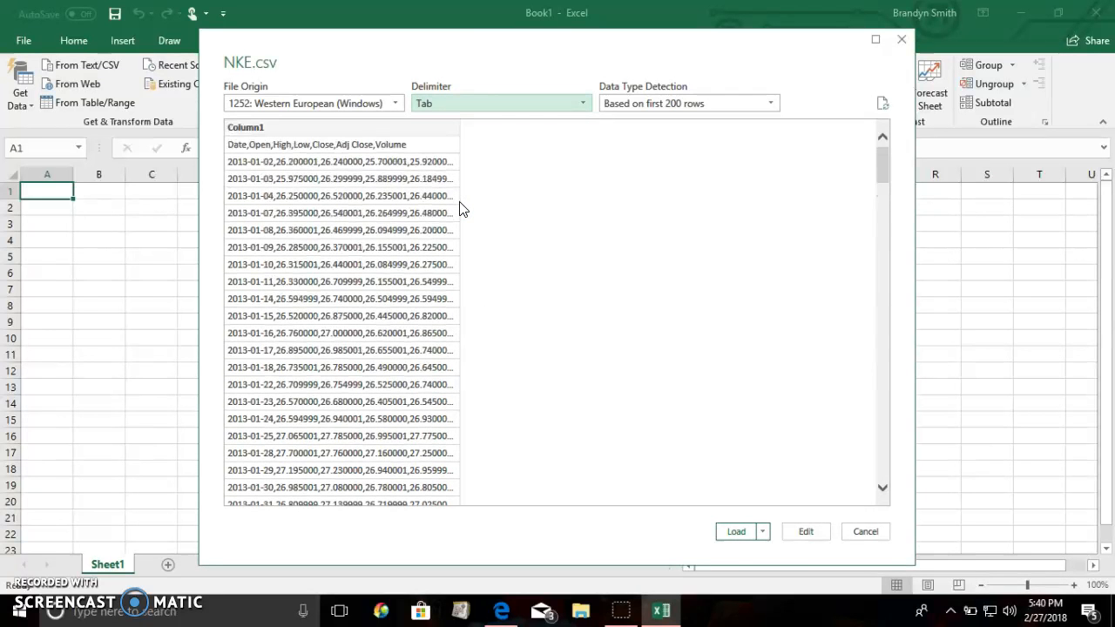
click(540, 111)
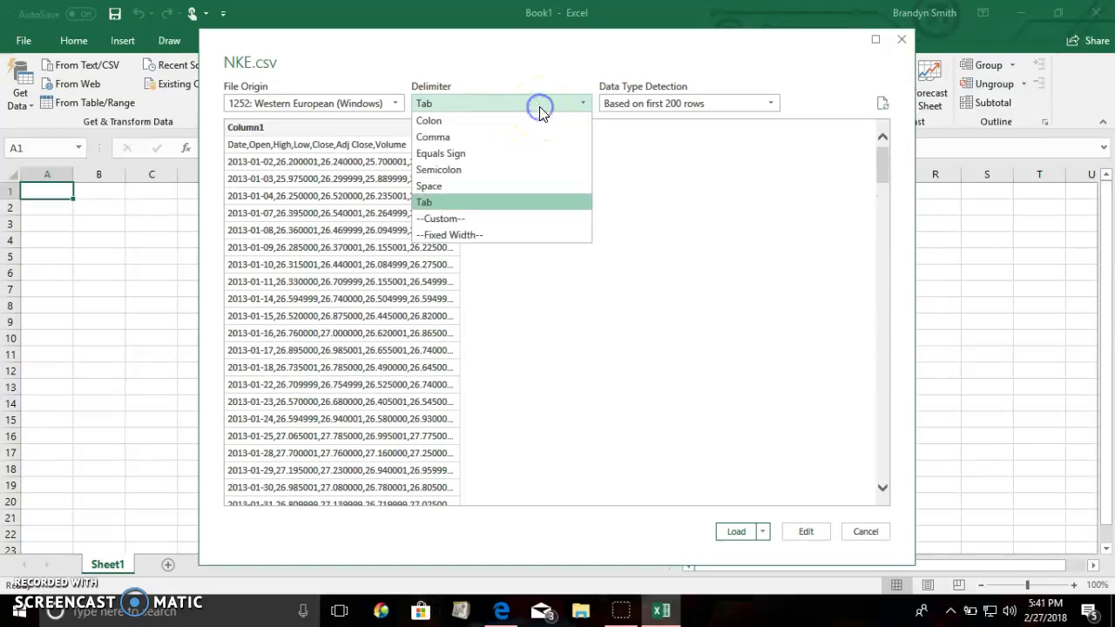
click(510, 137)
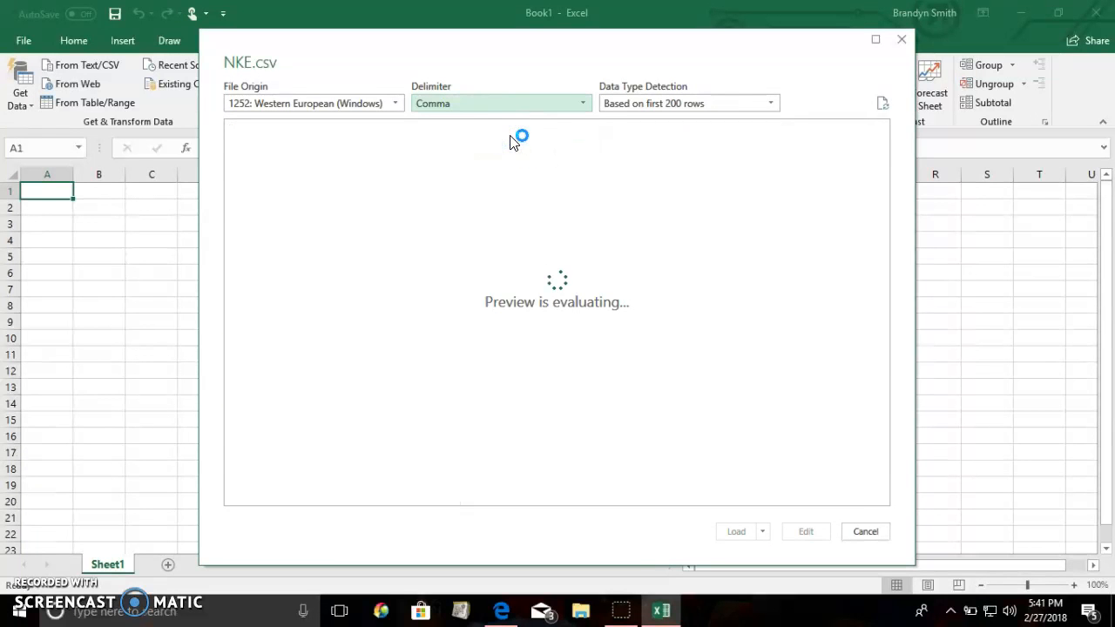
Set data type detection to be based on the entire dataset and load the NKE data into the workbook.
click(636, 103)
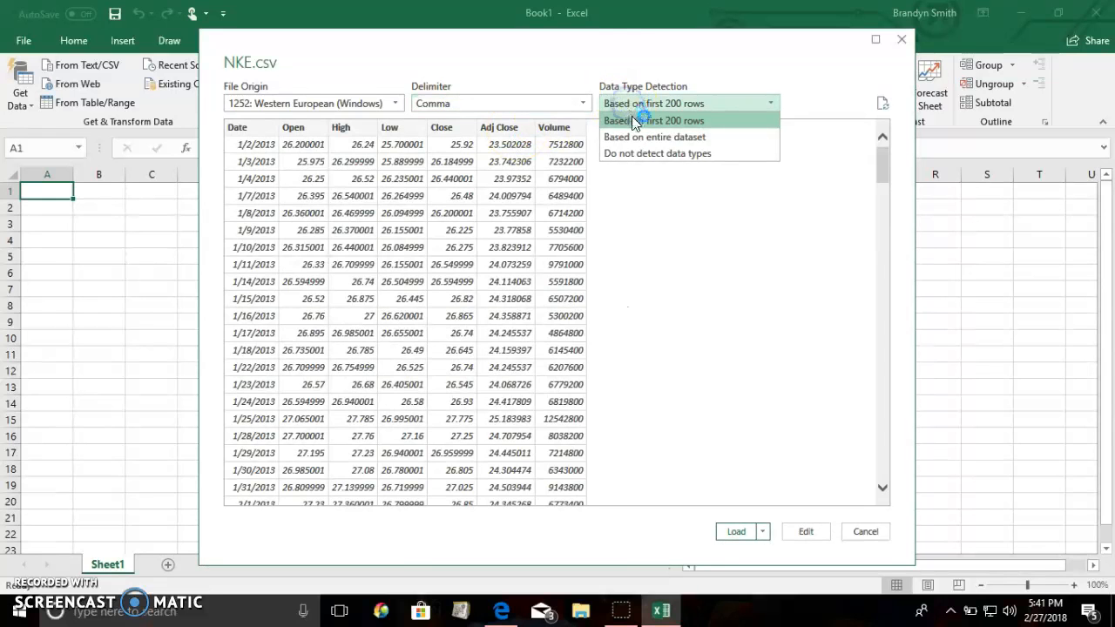
click(637, 137)
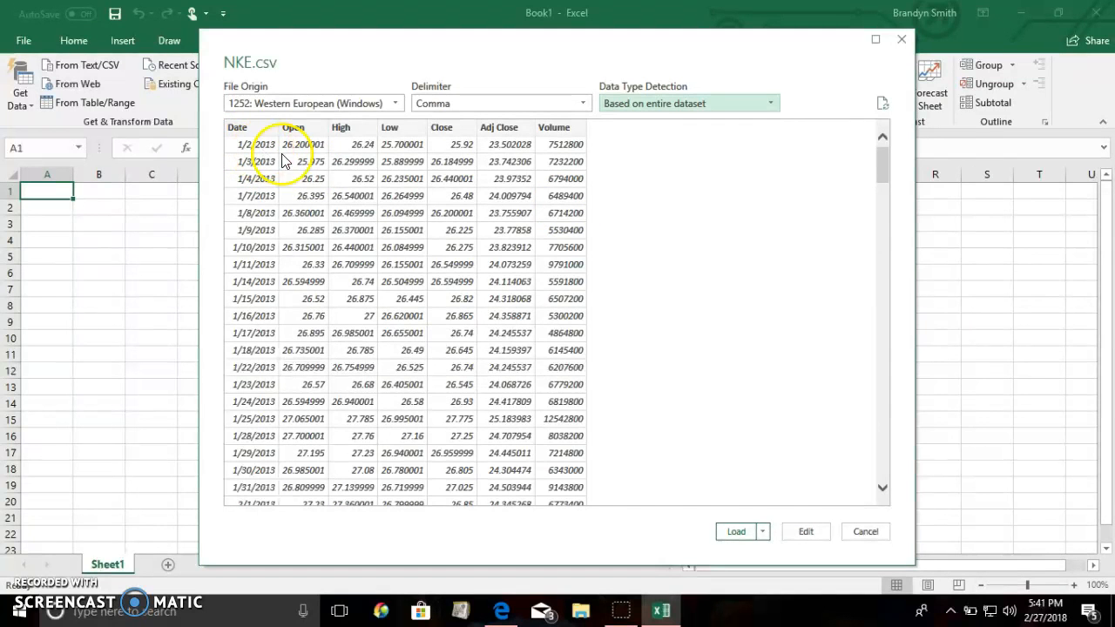
click(736, 536)
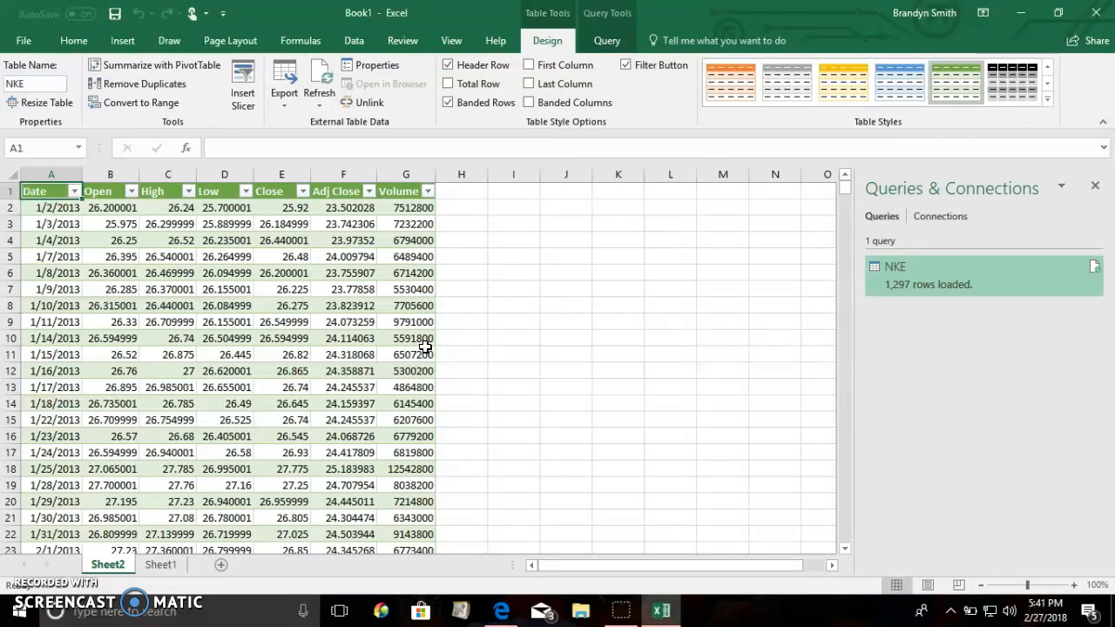
Look through the loaded NKE price table from its first dates in column A to its last rows.
scroll(425, 347, down, 20)
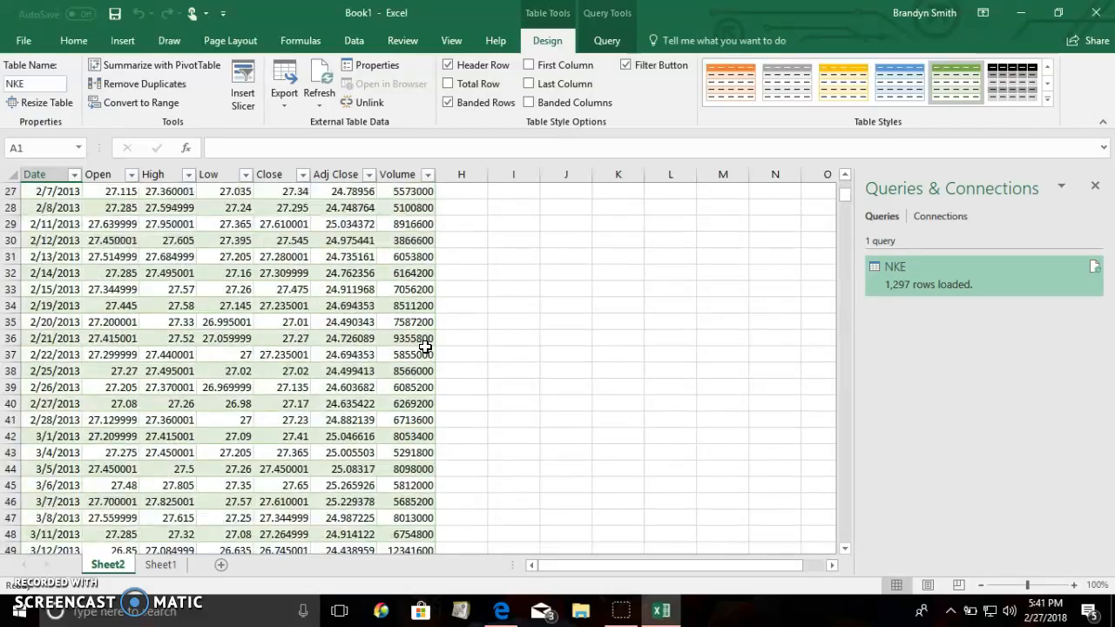
scroll(425, 347, down, 3)
scroll(425, 346, up, 13)
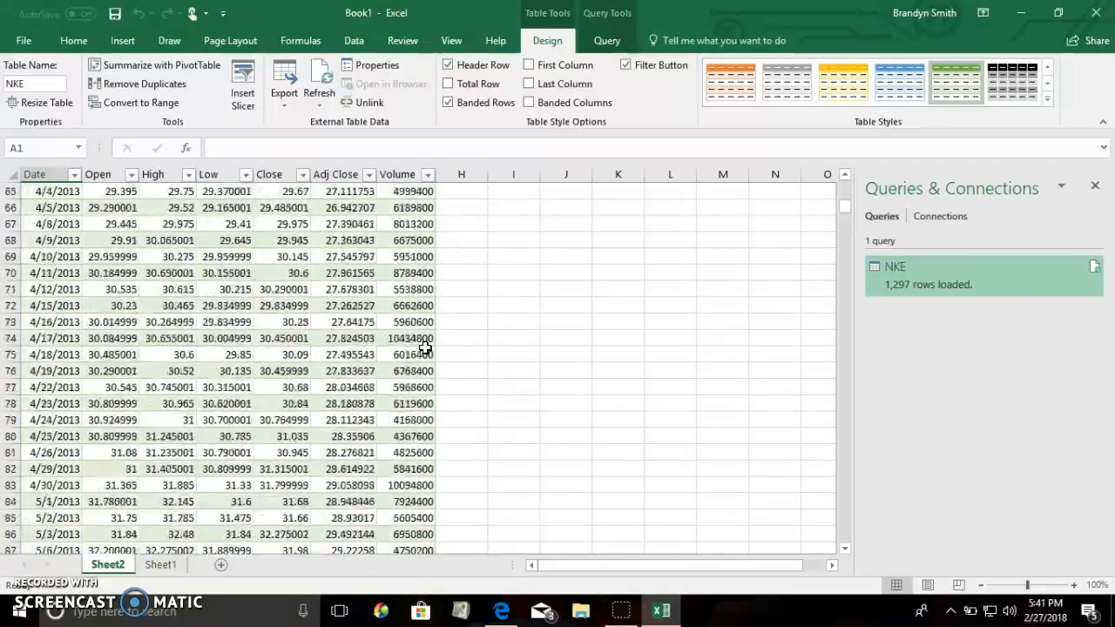
scroll(425, 347, up, 13)
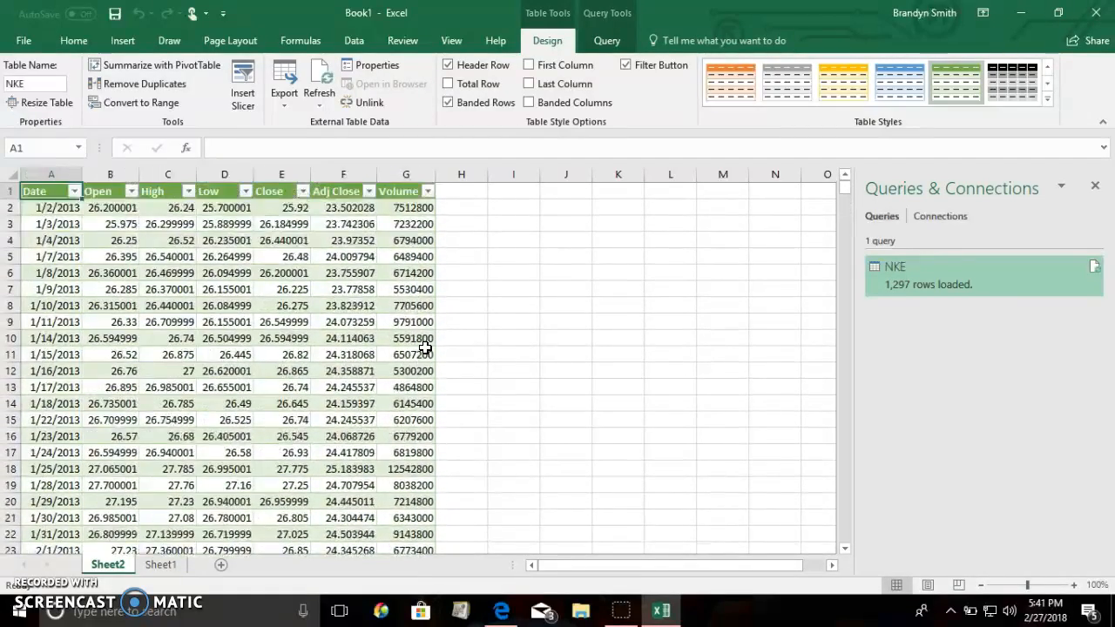
click(52, 223)
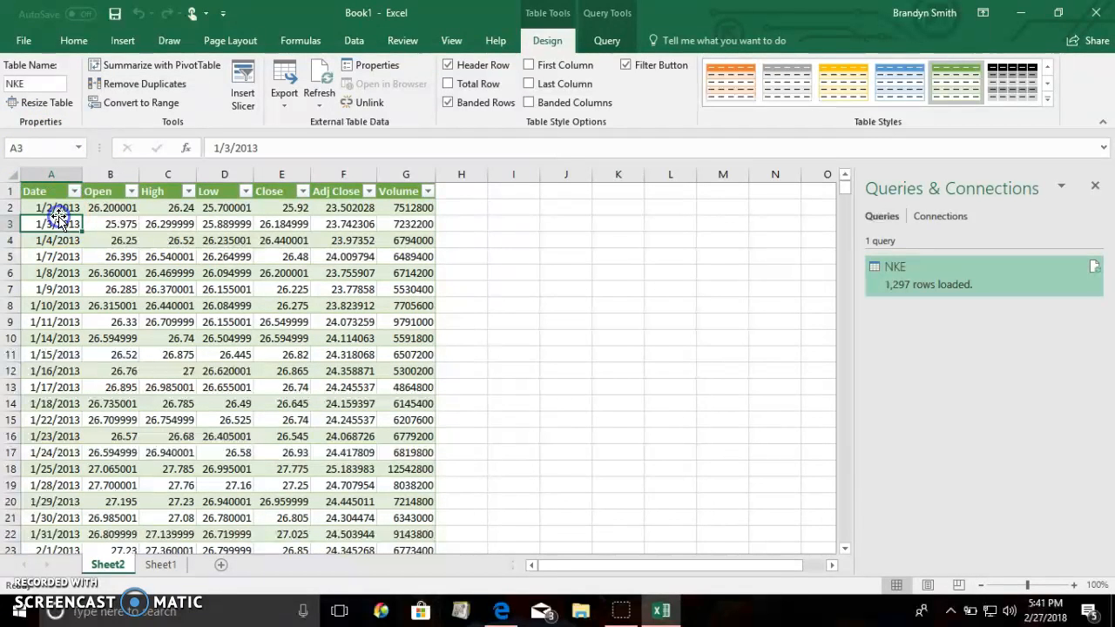
click(58, 208)
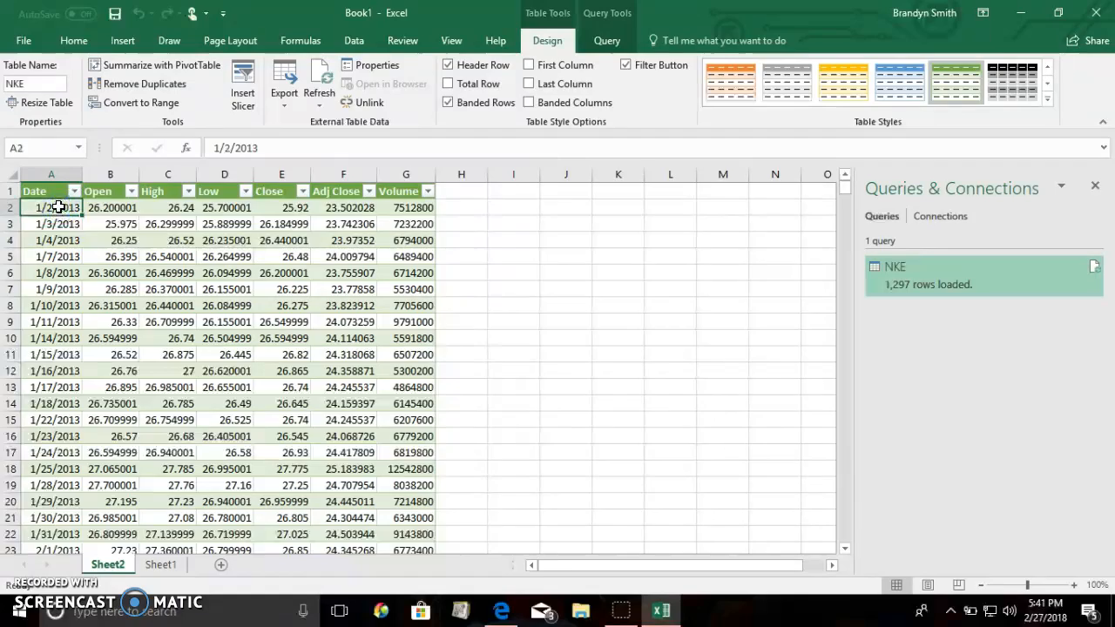
key(ctrl+shift+Down)
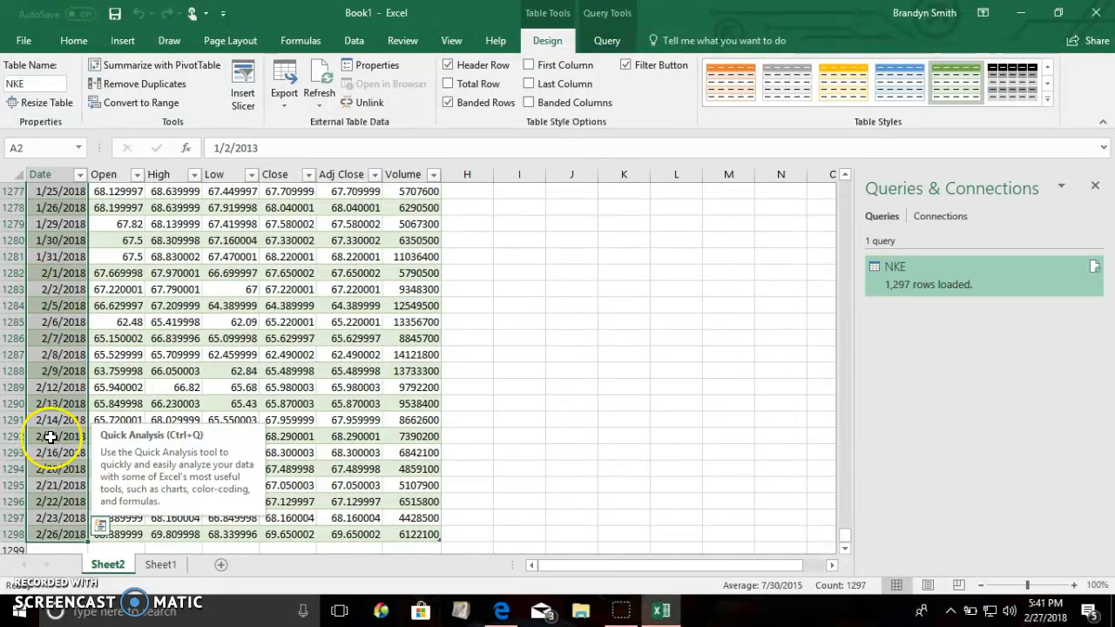
click(45, 469)
scroll(45, 466, down, 3)
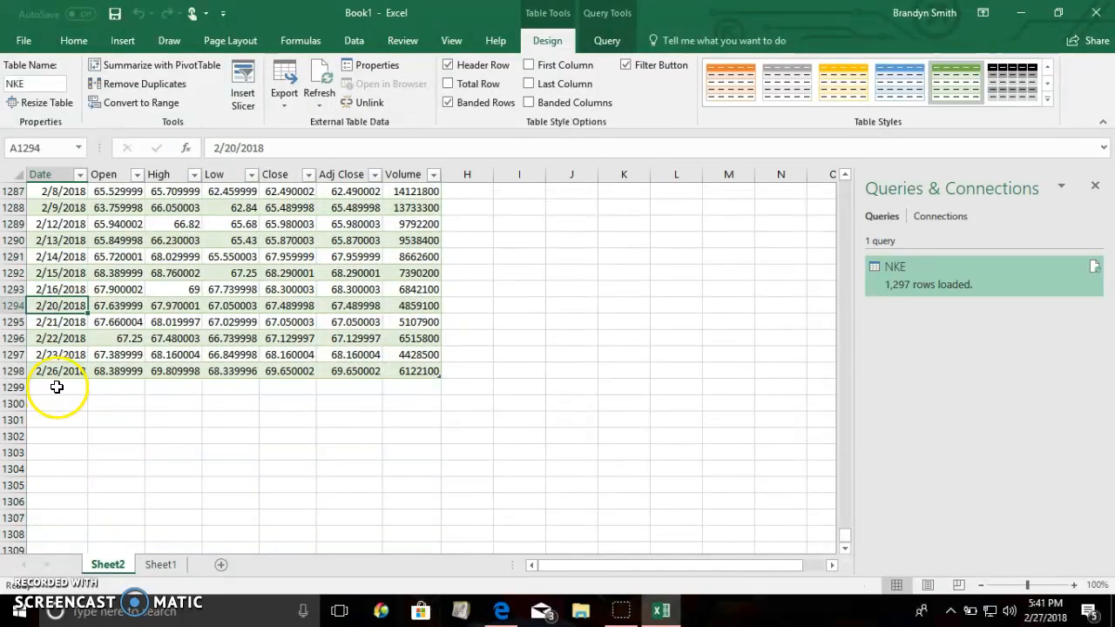
Enter the date 2/27/2018 in A1299 below the last table row and fill the dates down to 3/6/2018 in A1306.
click(58, 388)
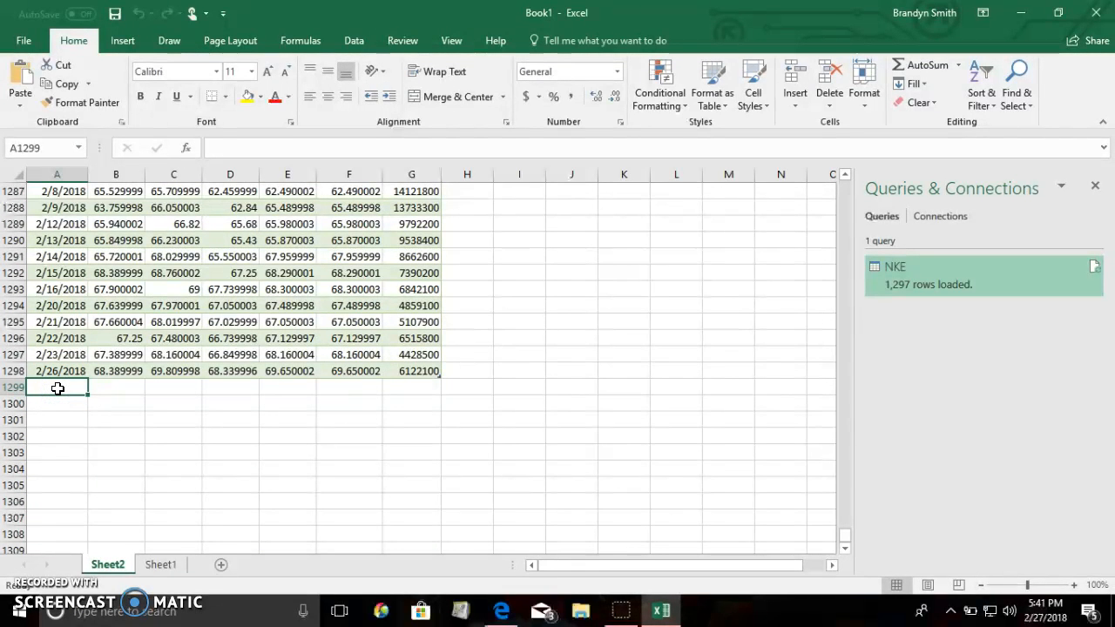
text(2/27/2018)
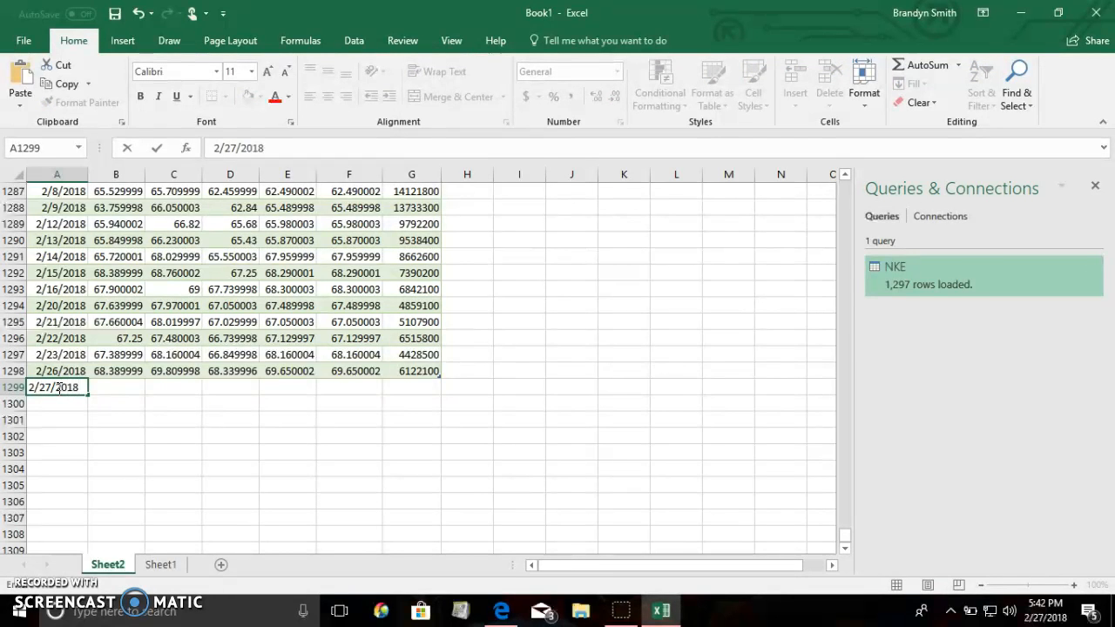
key(Return)
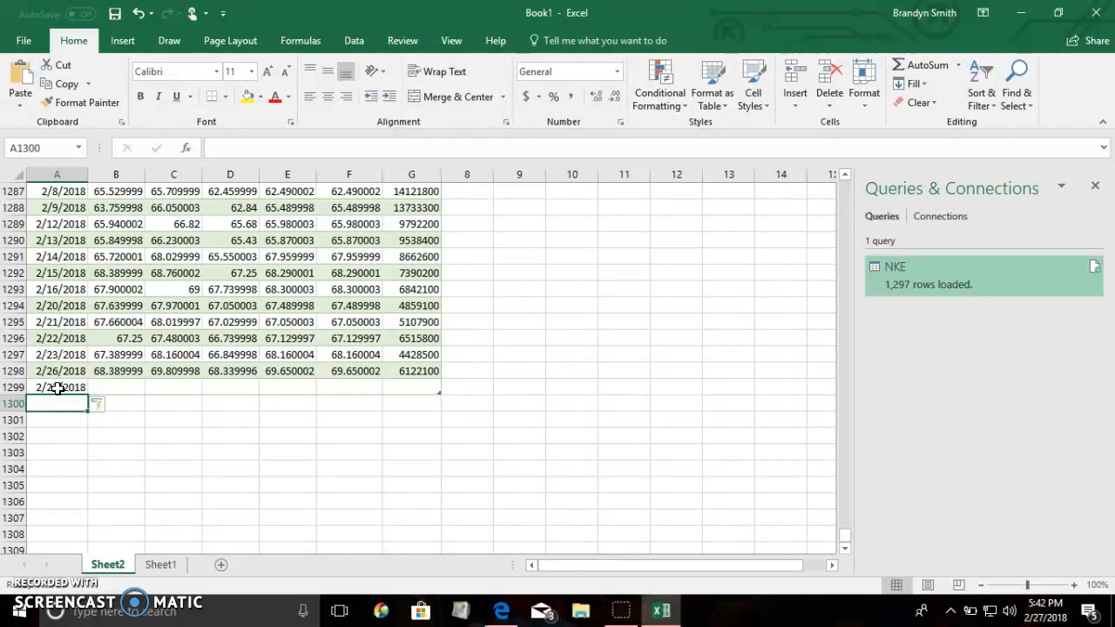
click(61, 385)
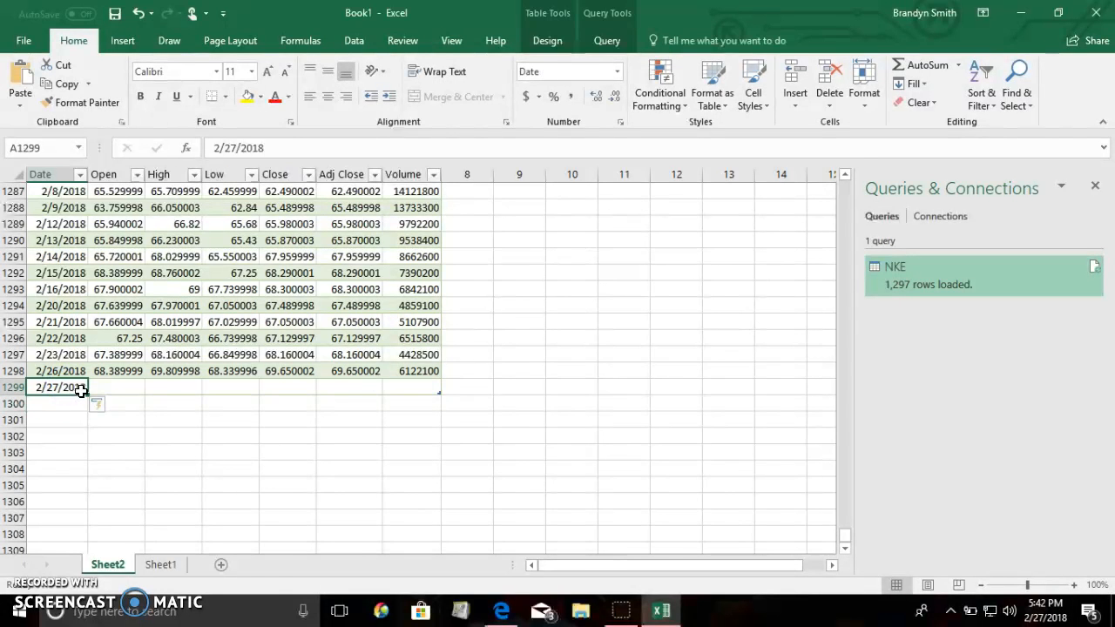
drag(87, 392, 85, 515)
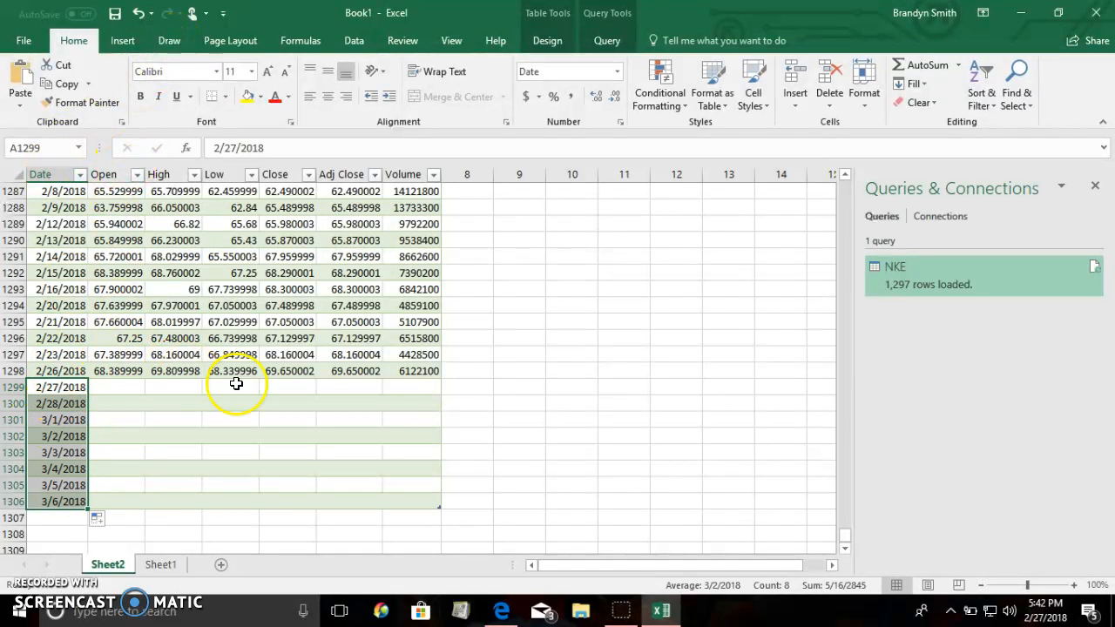
click(281, 390)
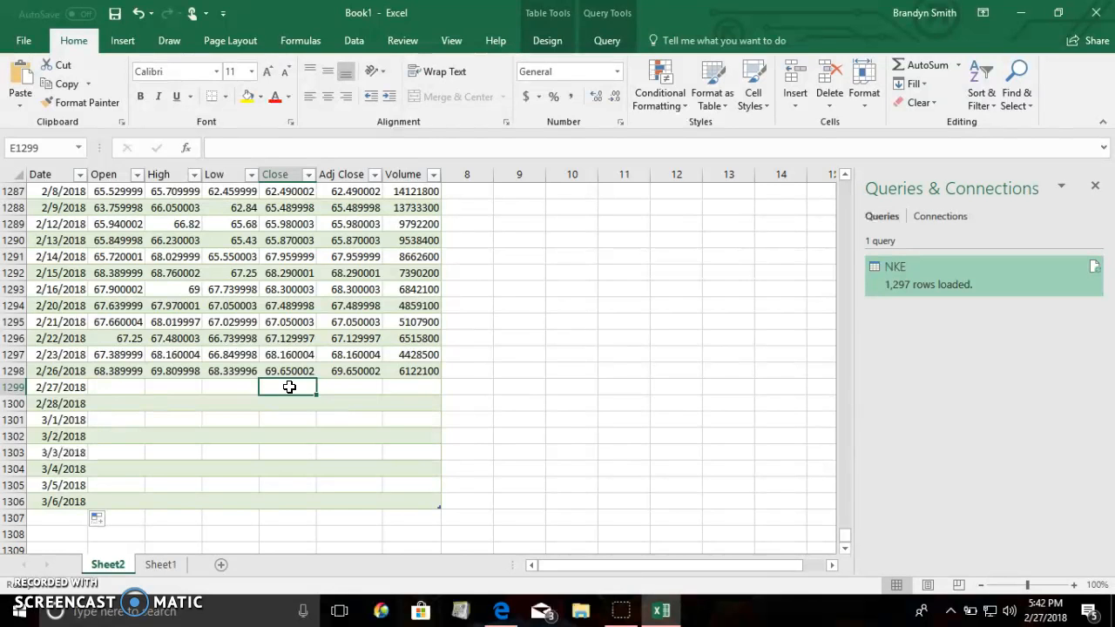
text(=)
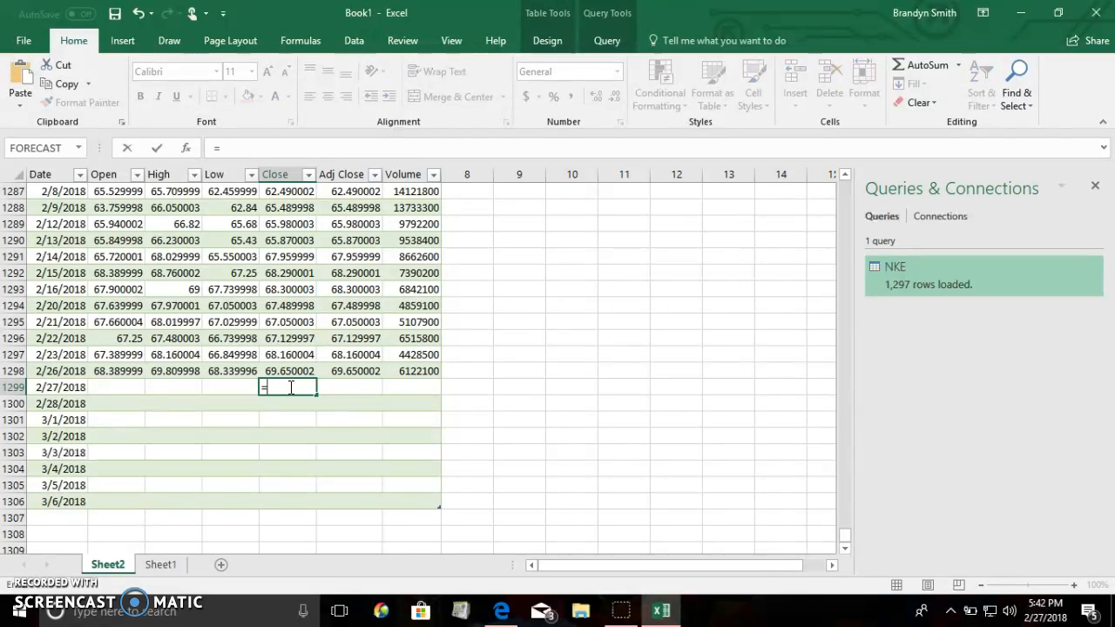
text(for)
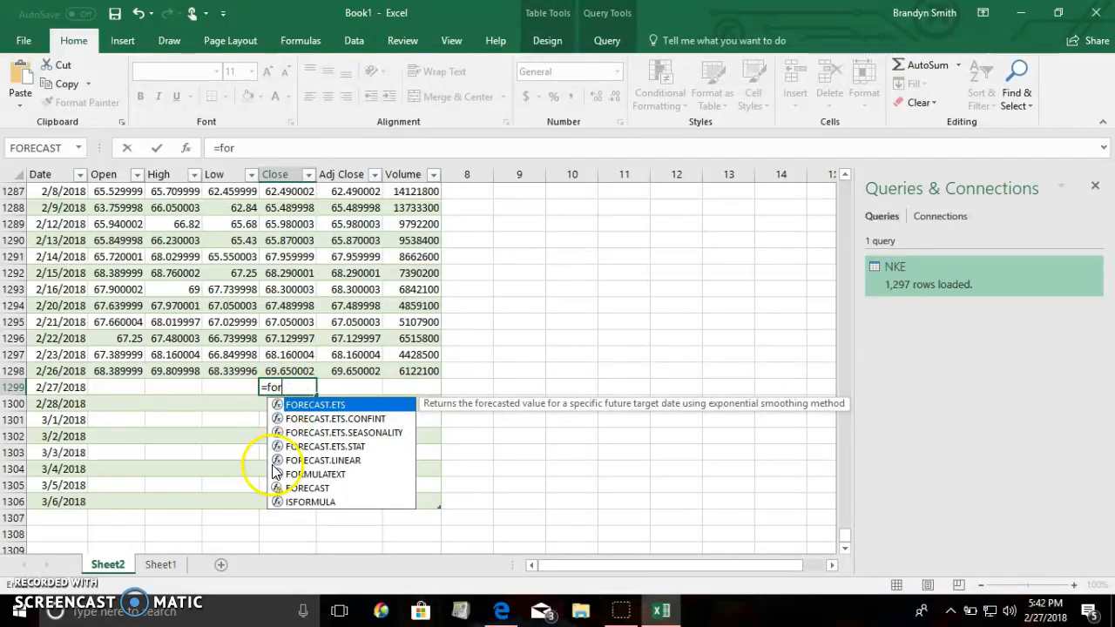
click(281, 488)
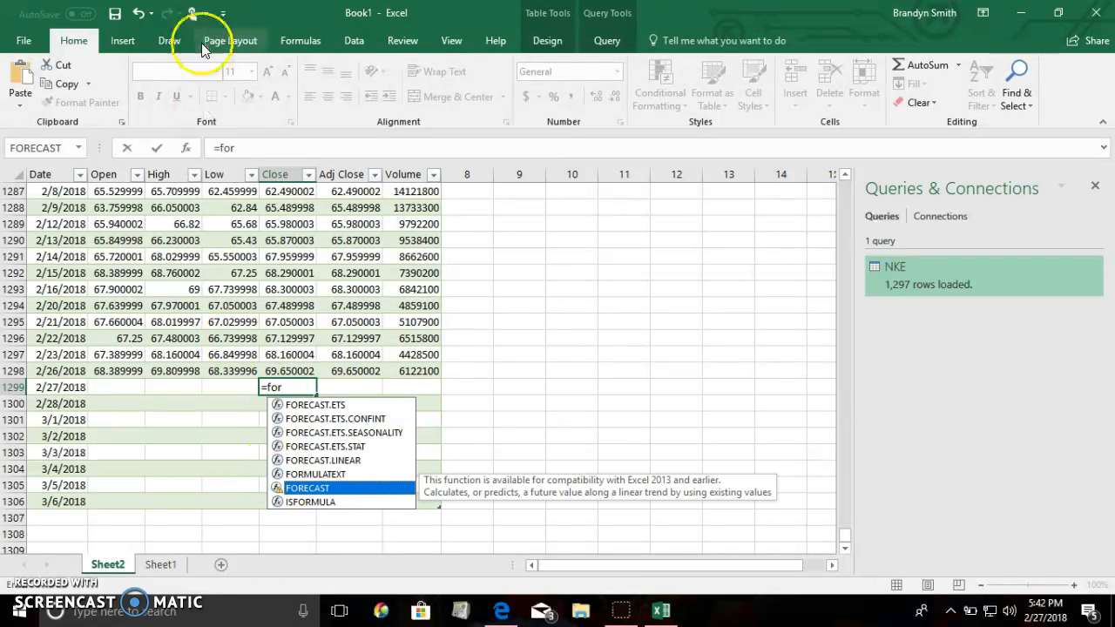
click(258, 148)
key(BackSpace)
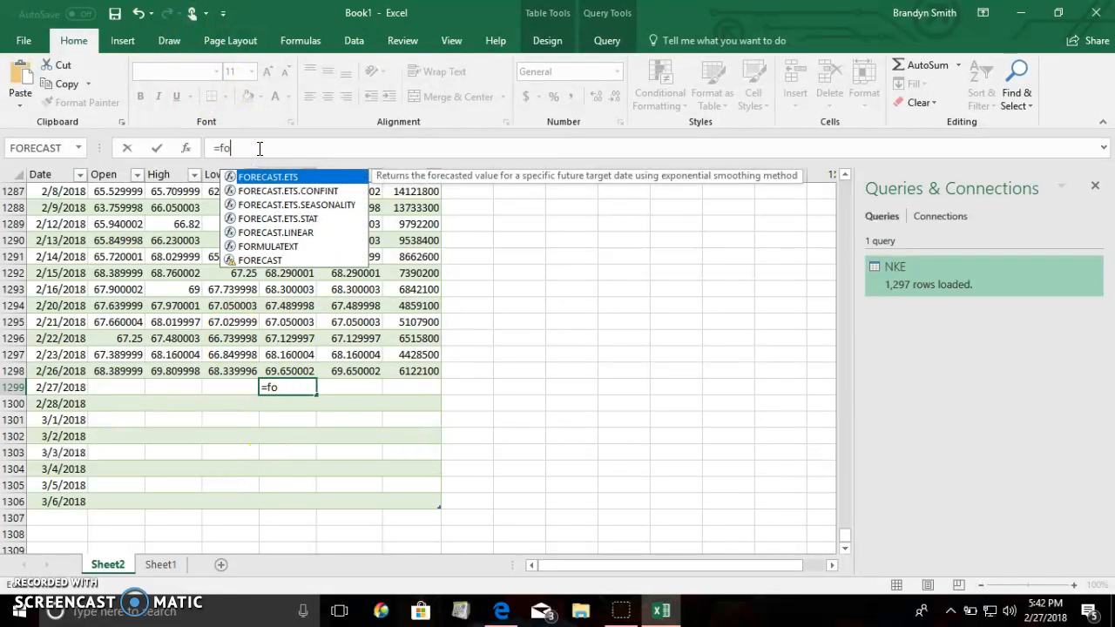
key(Escape)
key(Escape)
Find FORECAST in the Insert Function search, insert it in cell E1299, and move its arguments dialog higher above the sheet.
click(191, 147)
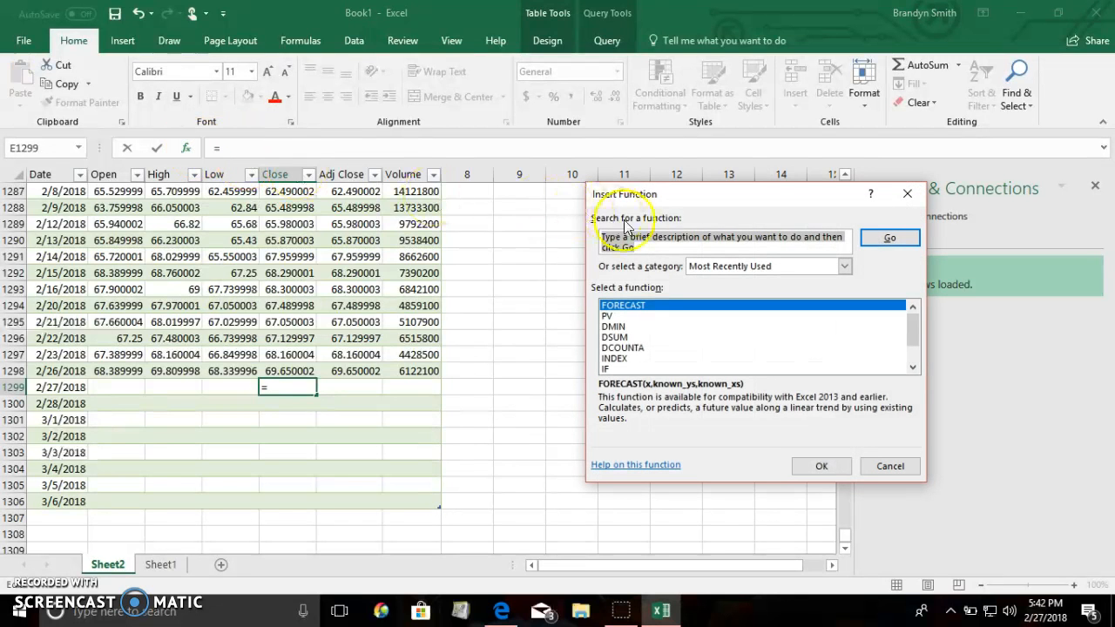
text(fa)
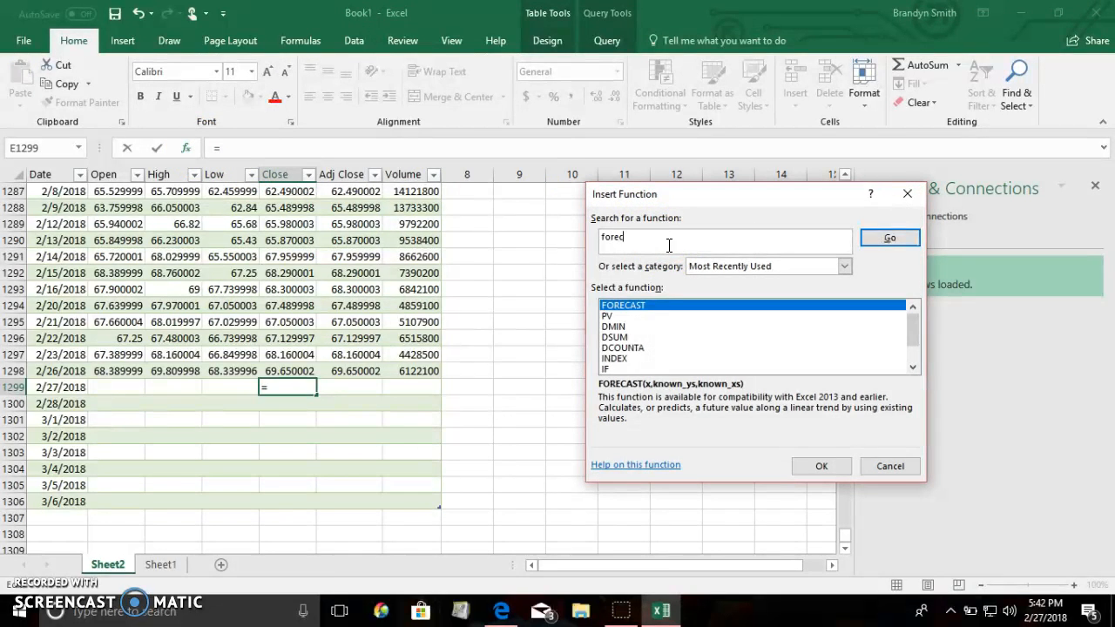
click(889, 237)
click(817, 466)
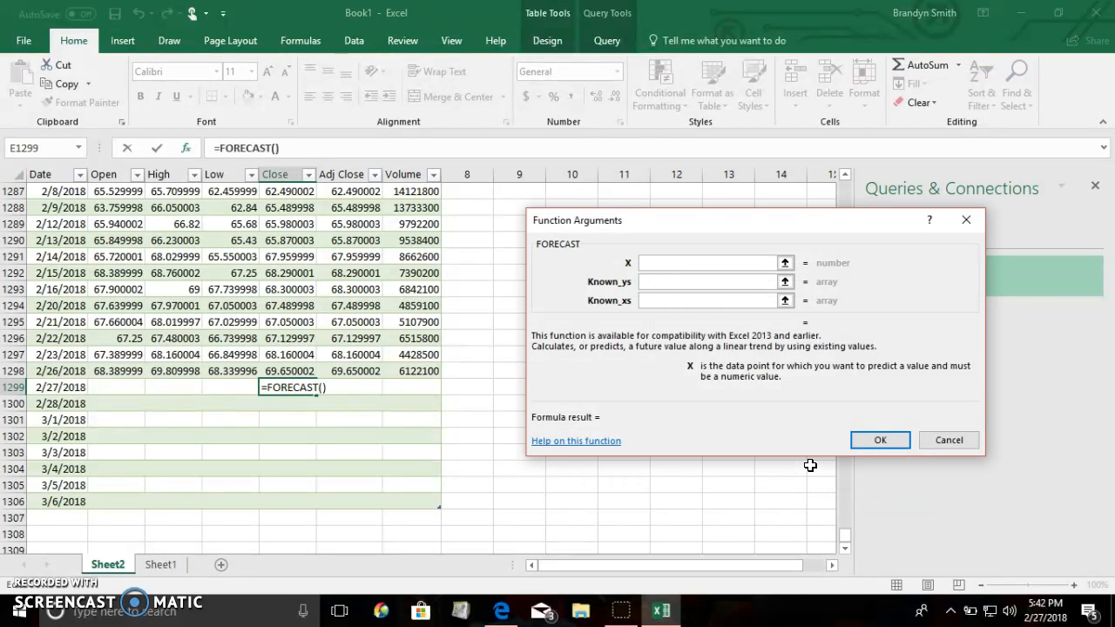
click(734, 223)
drag(734, 223, 692, 137)
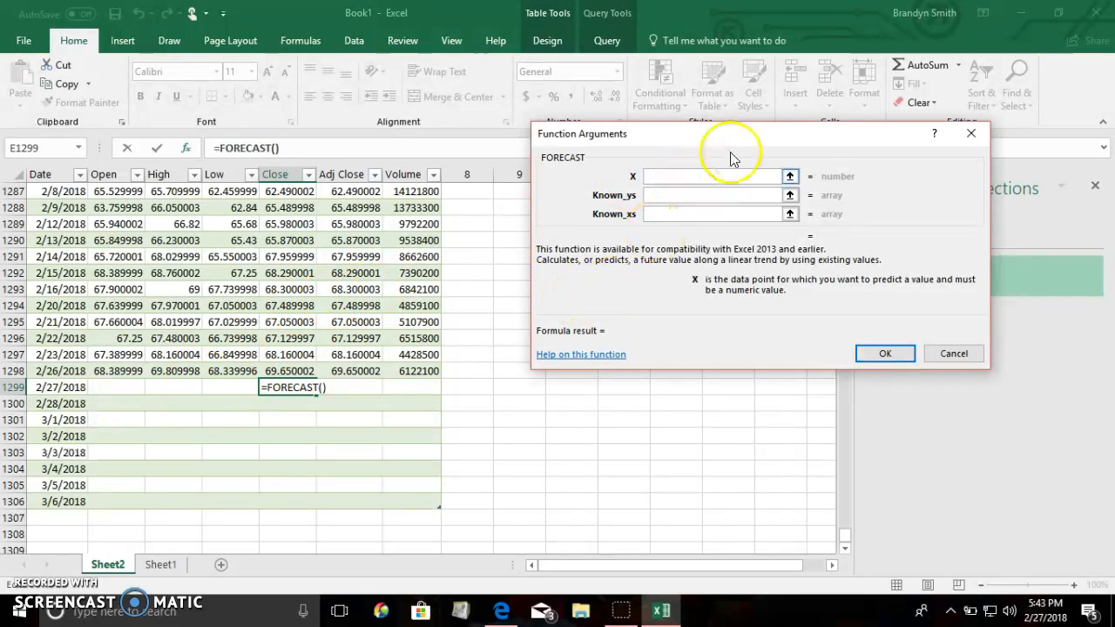
click(59, 388)
click(667, 196)
click(666, 196)
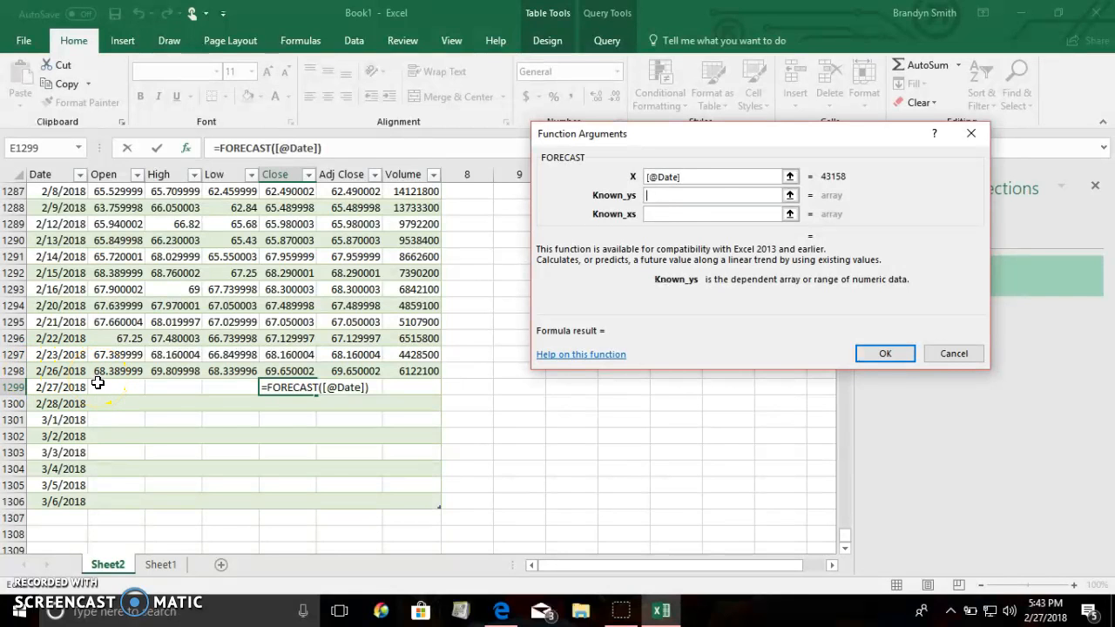
click(275, 372)
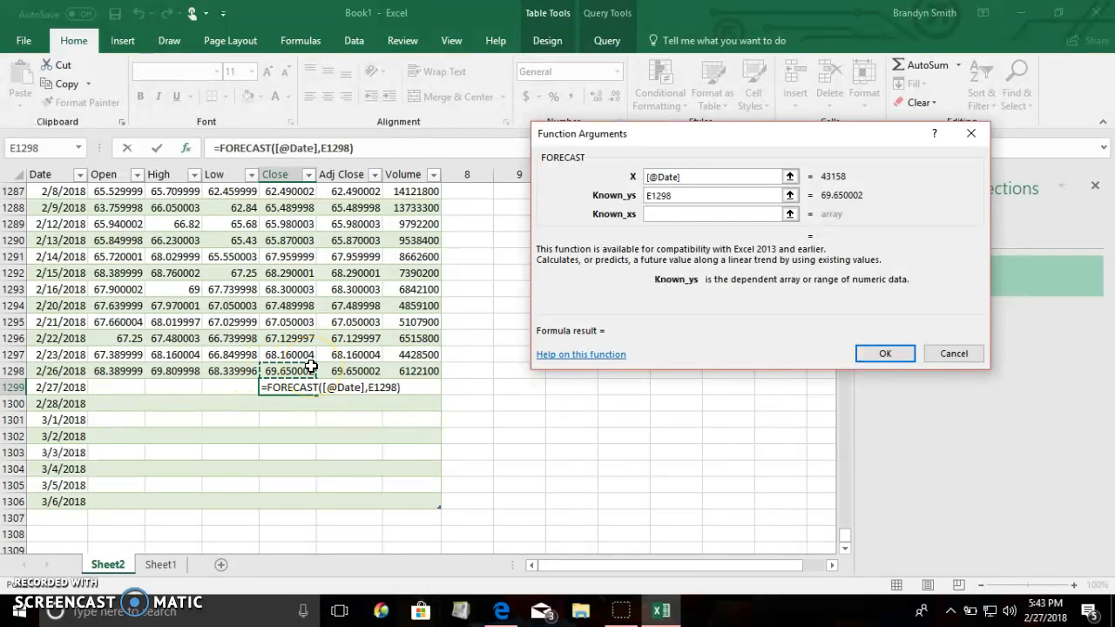
drag(305, 364, 368, 163)
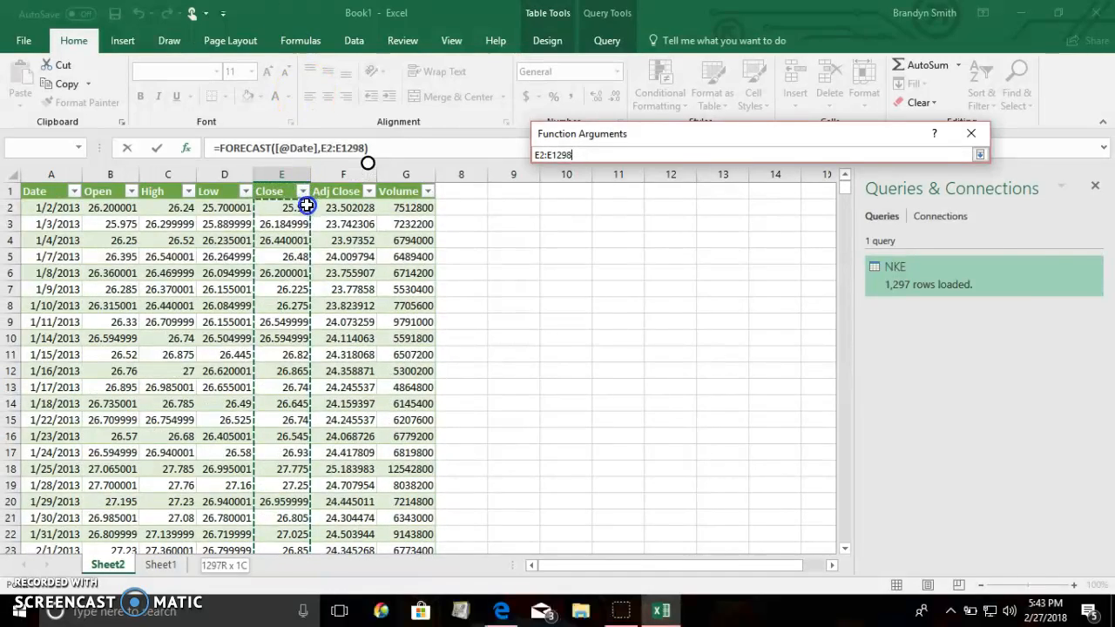
drag(307, 205, 306, 205)
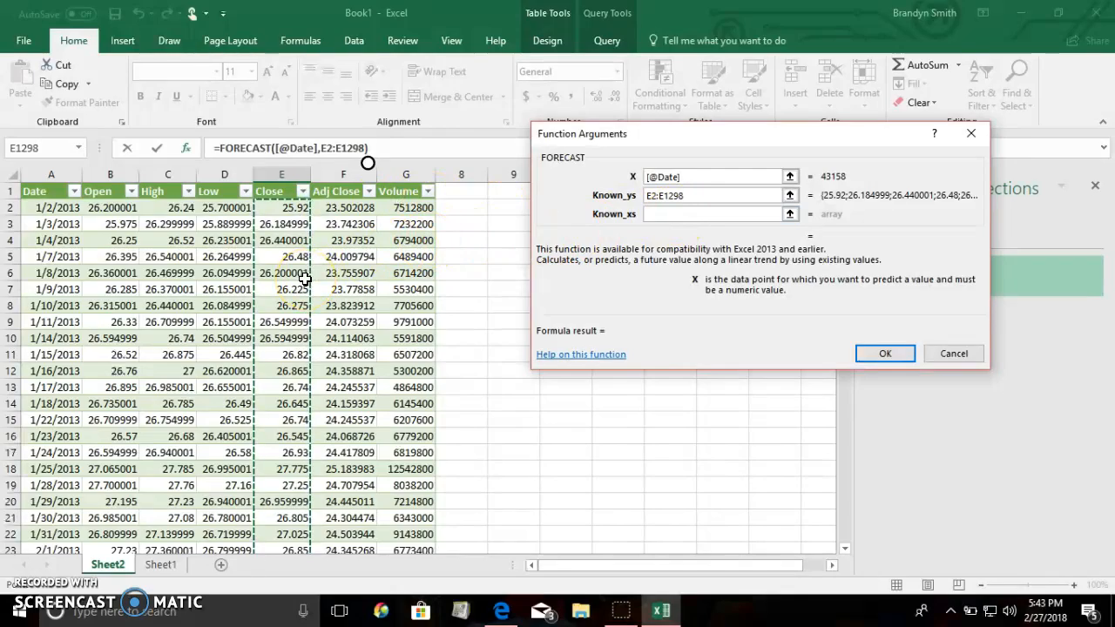
Set Known_xs to the dates A2:A1298 and enter the finished FORECAST formula in E1299.
scroll(304, 278, down, 19)
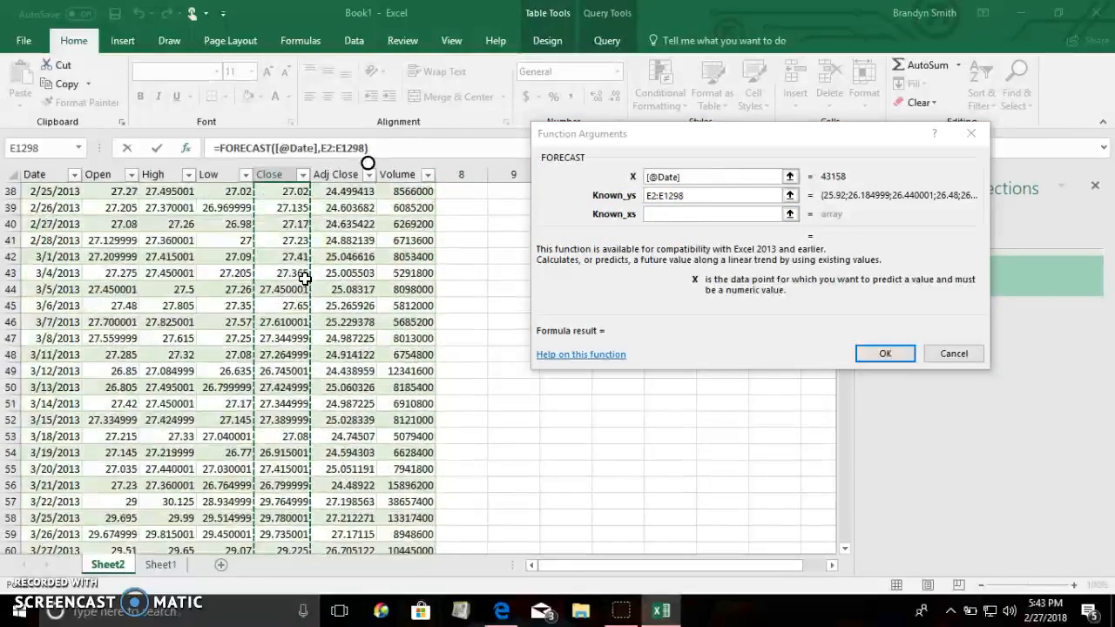
scroll(304, 278, down, 1)
click(671, 215)
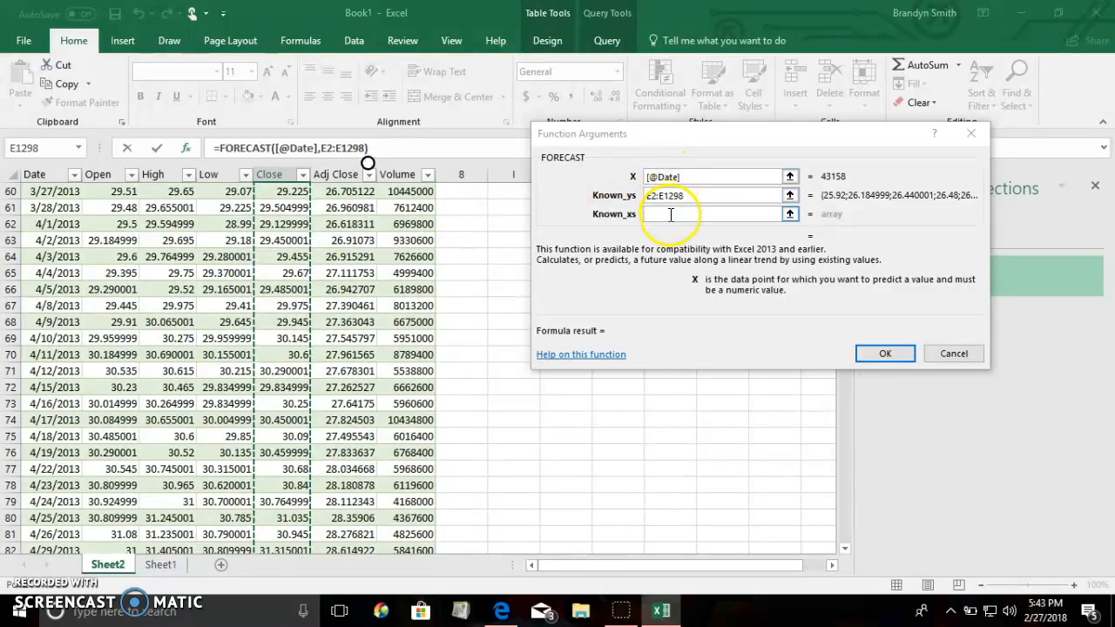
scroll(251, 289, up, 18)
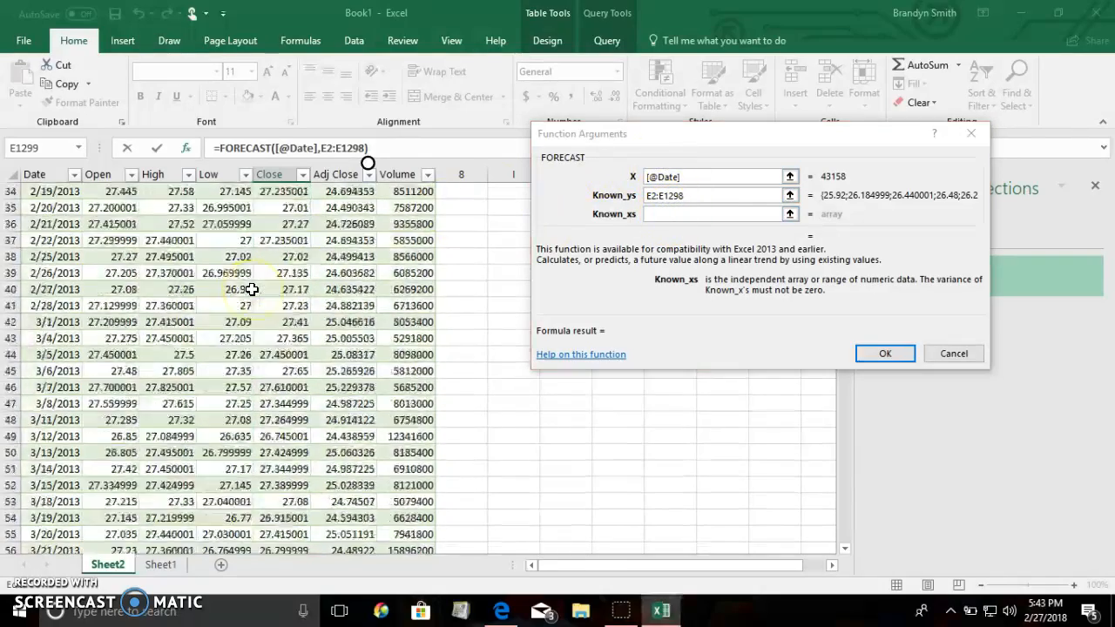
scroll(251, 289, up, 2)
click(53, 210)
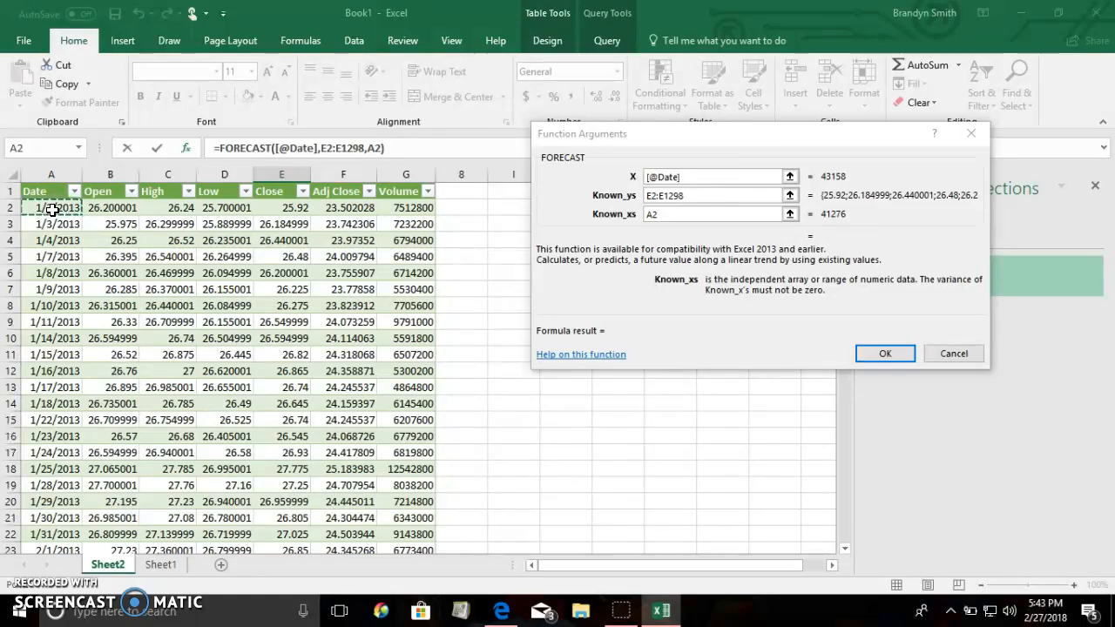
drag(52, 210, 87, 601)
drag(87, 601, 56, 419)
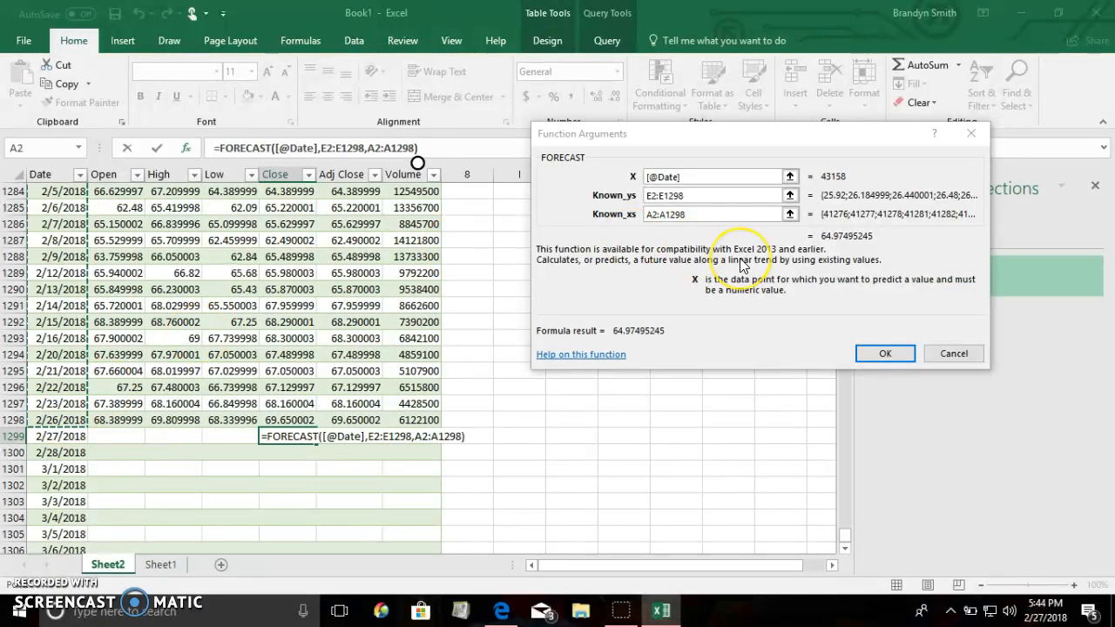
click(898, 357)
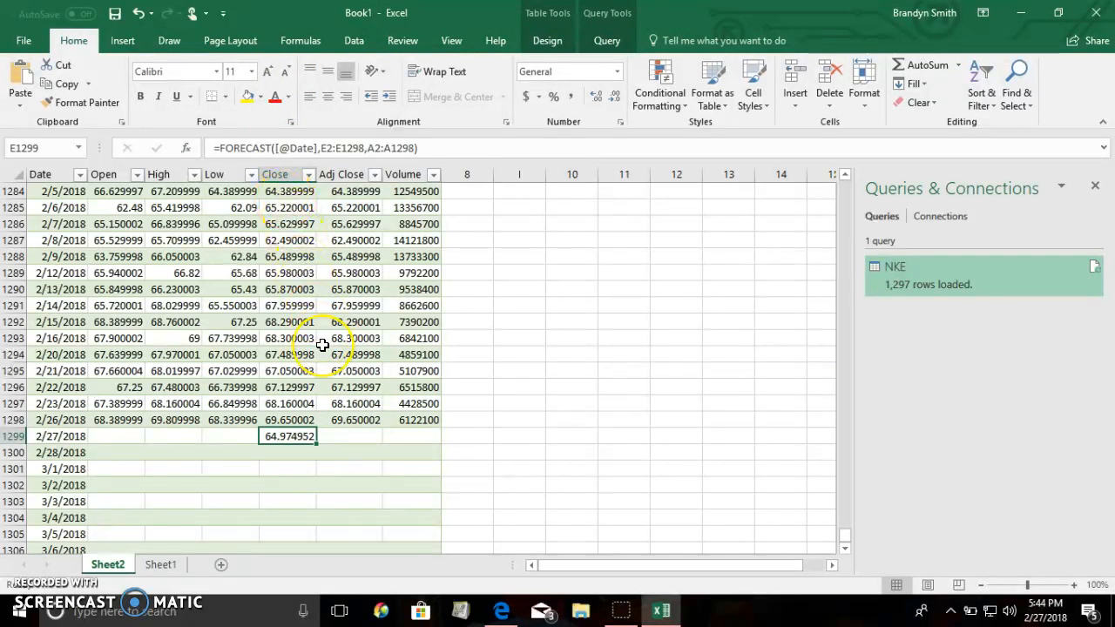
Fill the FORECAST formula from E1299 down the Close column to E1306 and deselect the filled range.
scroll(355, 281, down, 1)
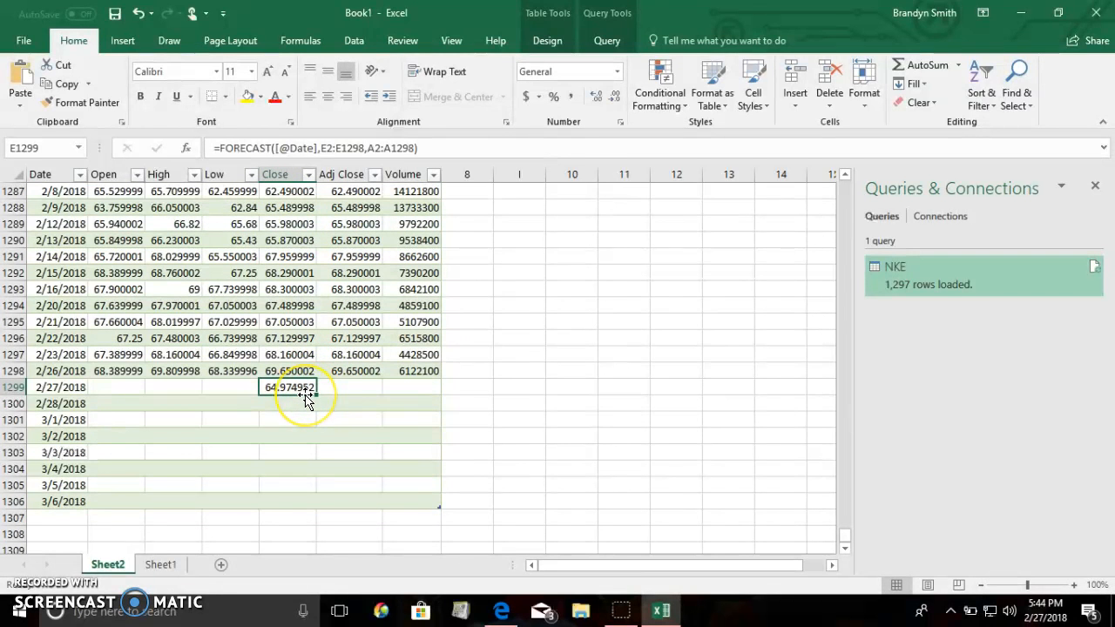
drag(305, 395, 310, 503)
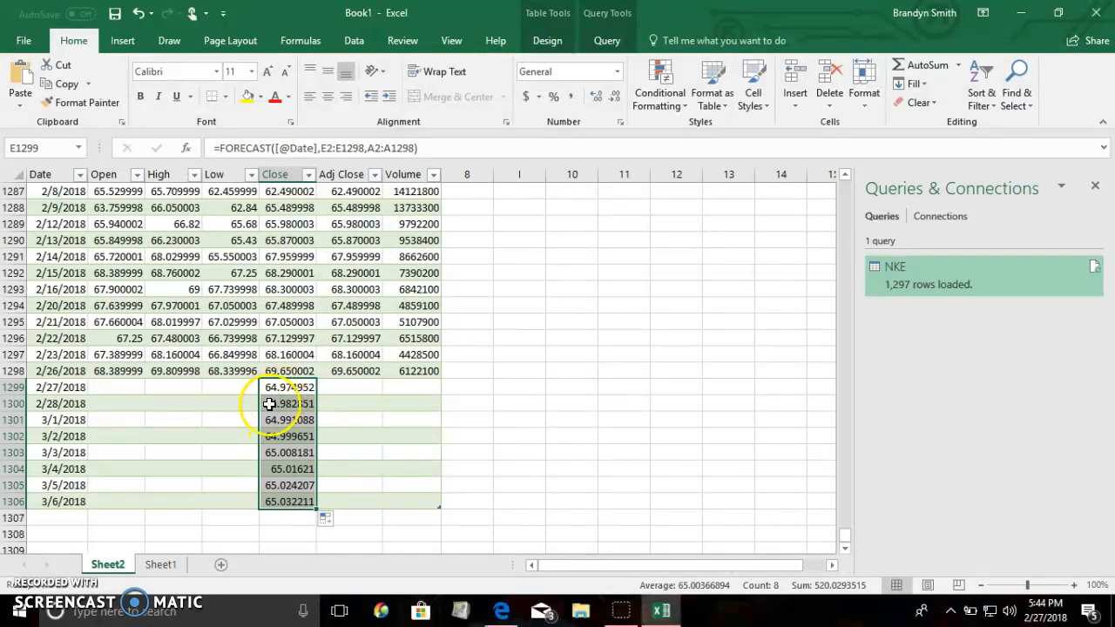
click(244, 514)
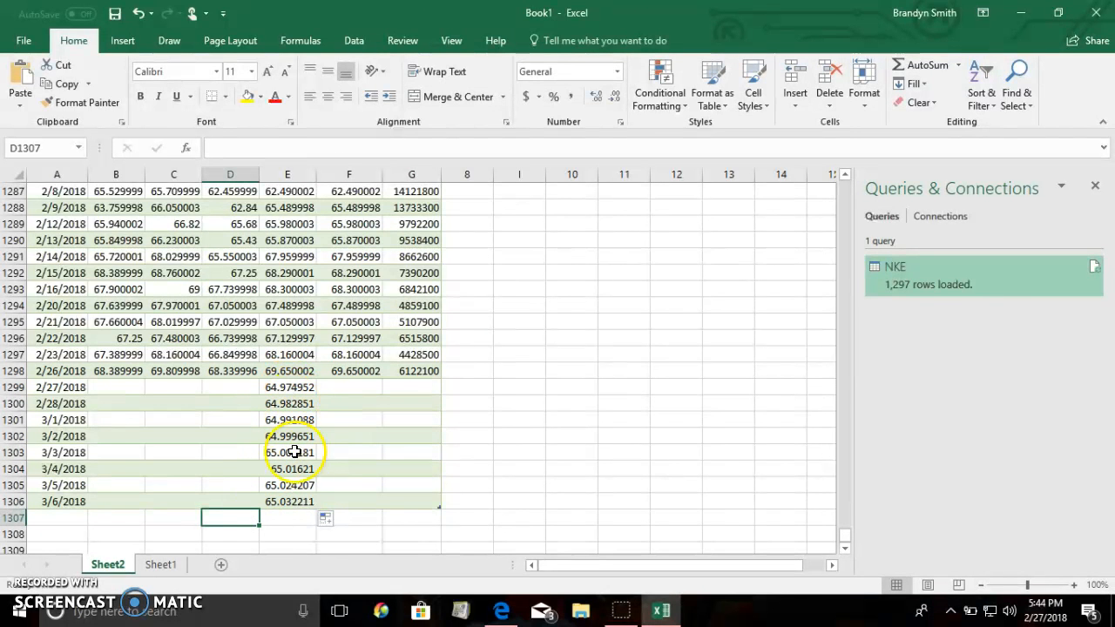